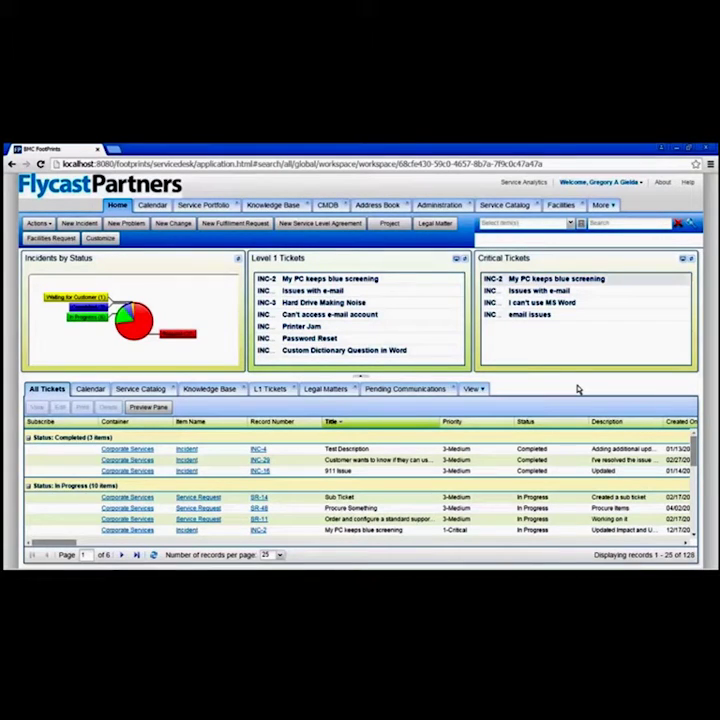
- Search the Corporate Services / Incident records for "email" and view the search results list
left_click(614, 223)
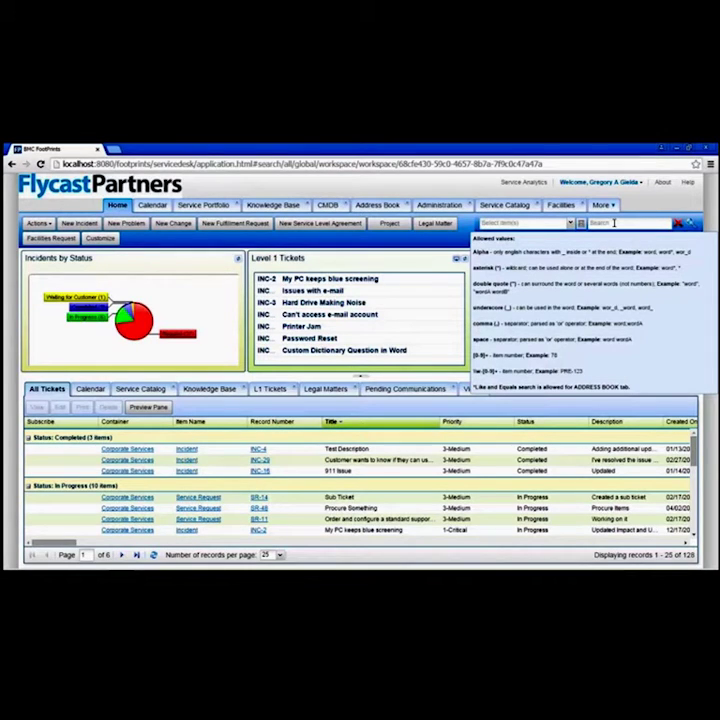
type("em")
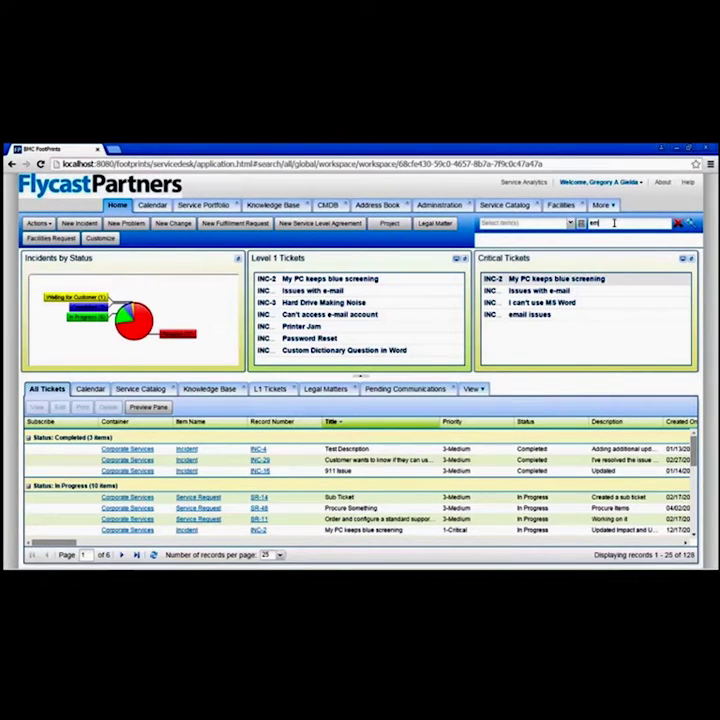
type("ail")
left_click(571, 224)
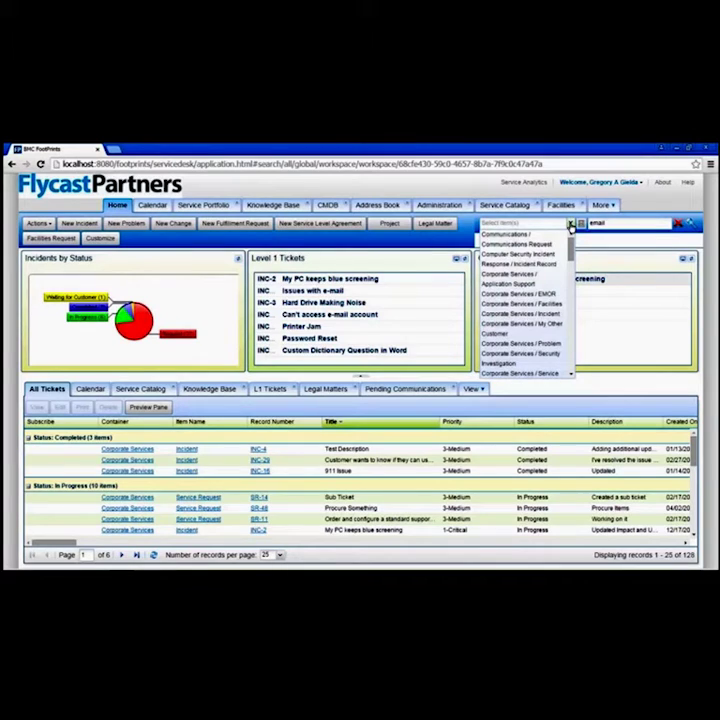
scroll(571, 250, "down", 1)
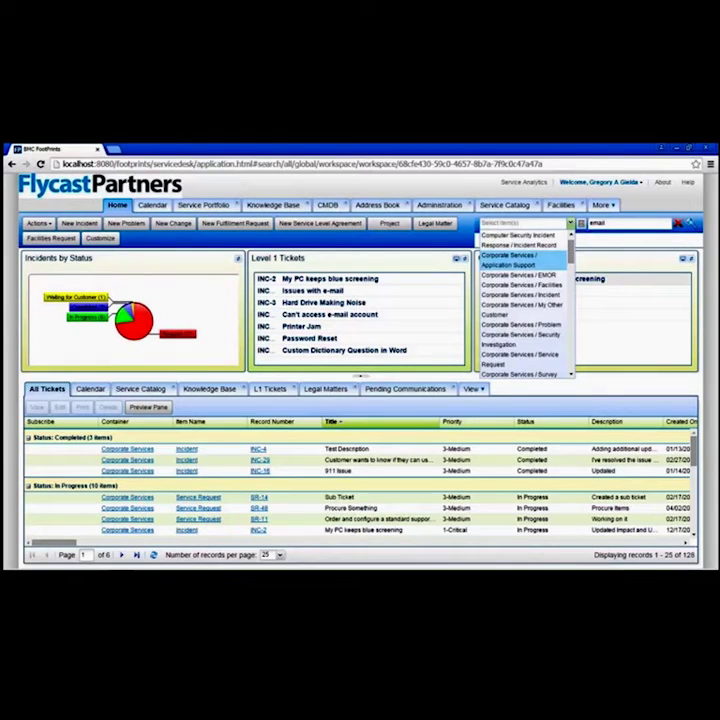
left_click(541, 294)
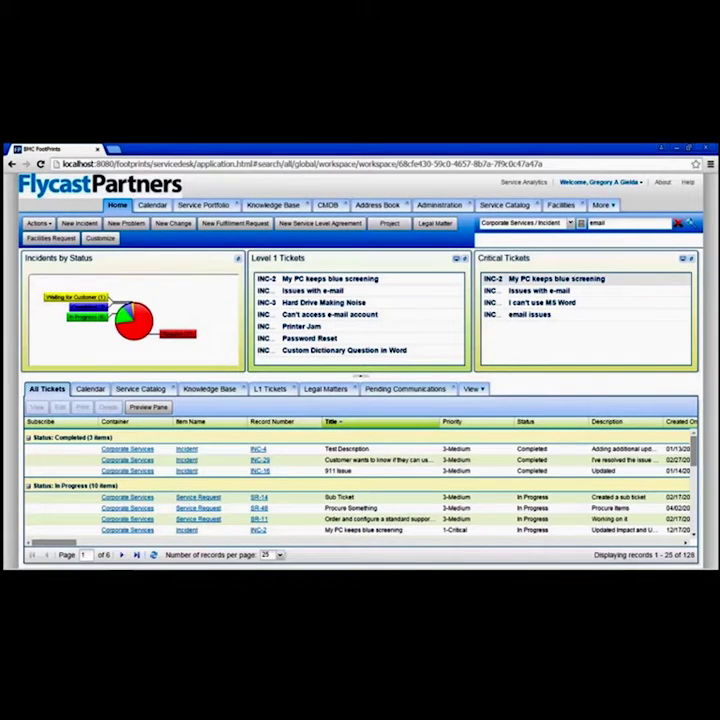
left_click(614, 226)
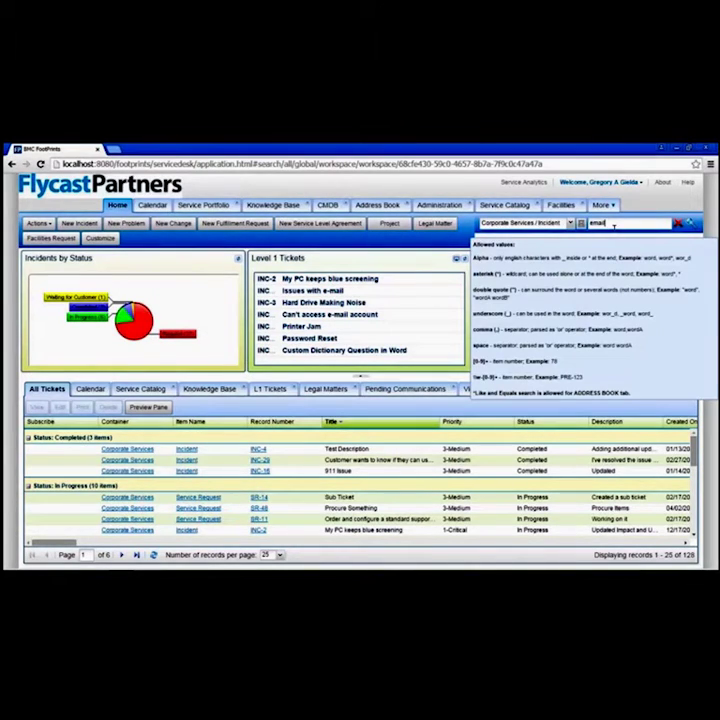
key("Return")
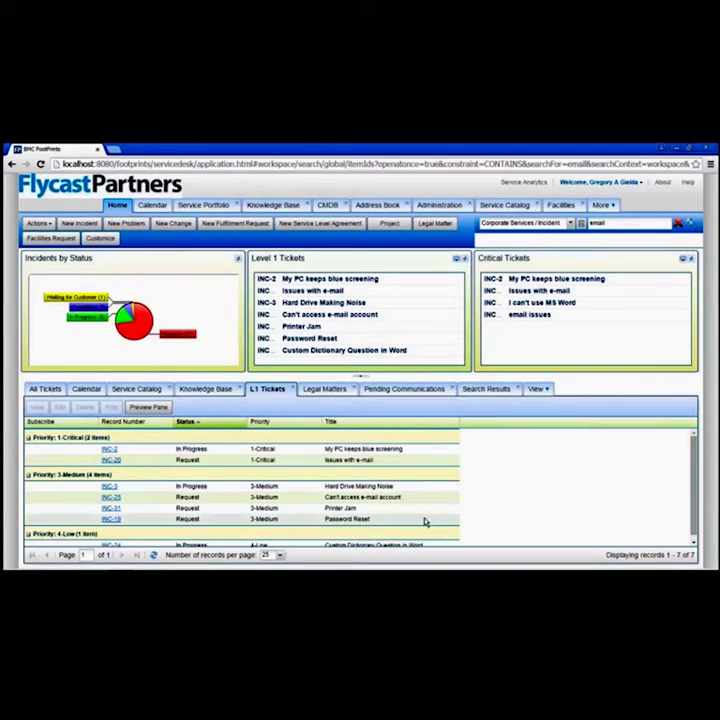
left_click(406, 390)
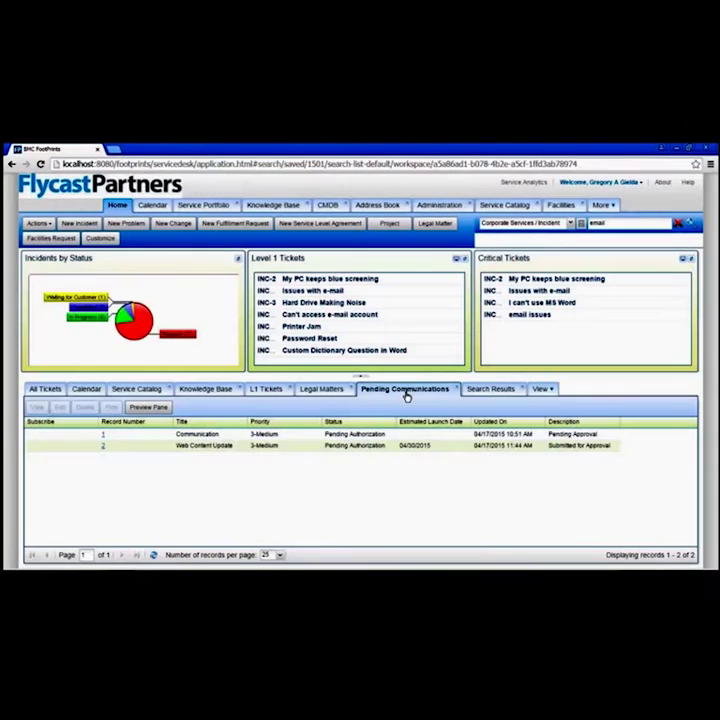
left_click(472, 390)
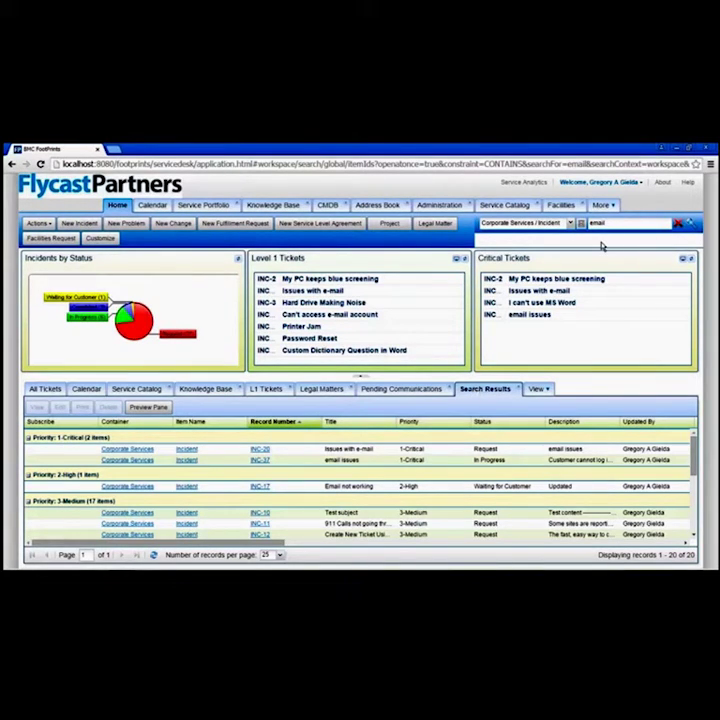
- Start a new advanced search from the item choices of the quick search
mouse_move(574, 253)
left_click(570, 223)
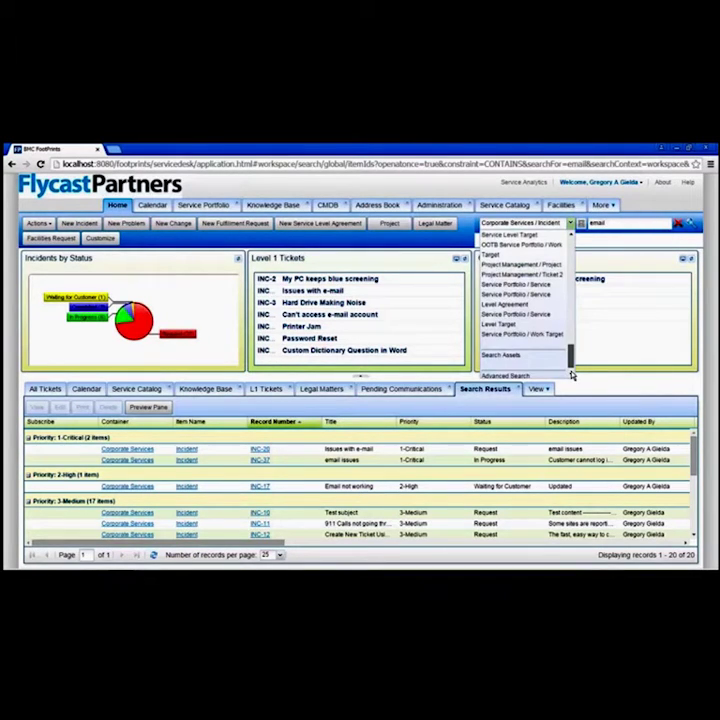
scroll(572, 375, "down", 1)
left_click(538, 366)
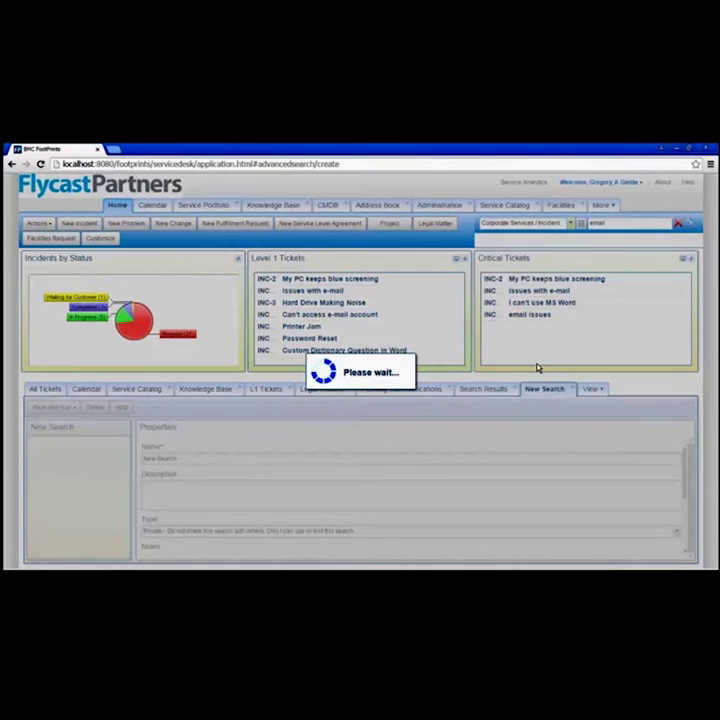
left_click(359, 376)
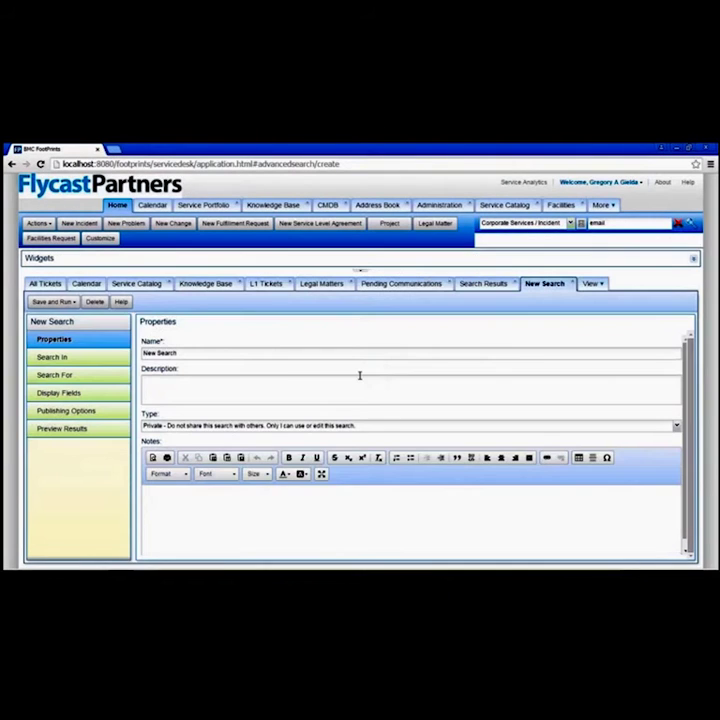
- Add Corporate Services.Incident to the items the new search looks in
left_click(94, 358)
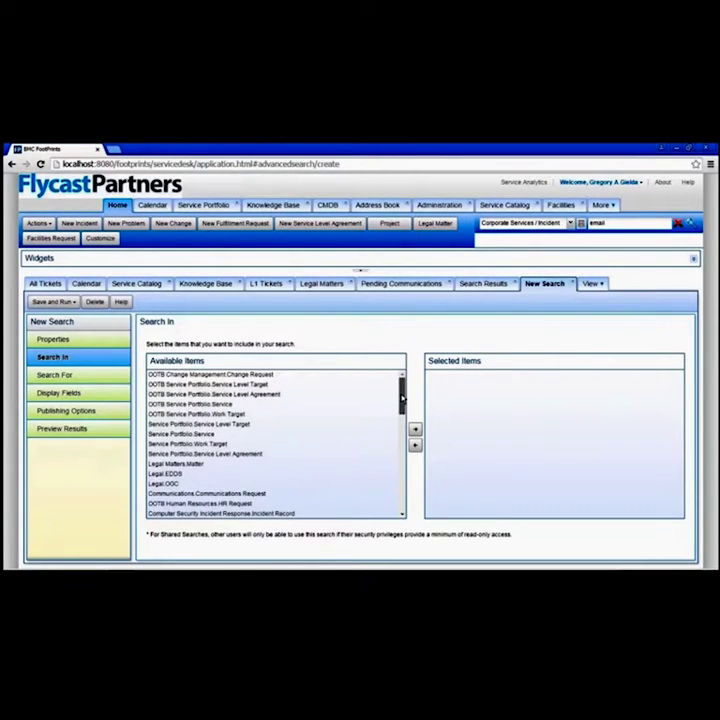
left_click_drag(402, 398, 398, 467)
double_click(270, 490)
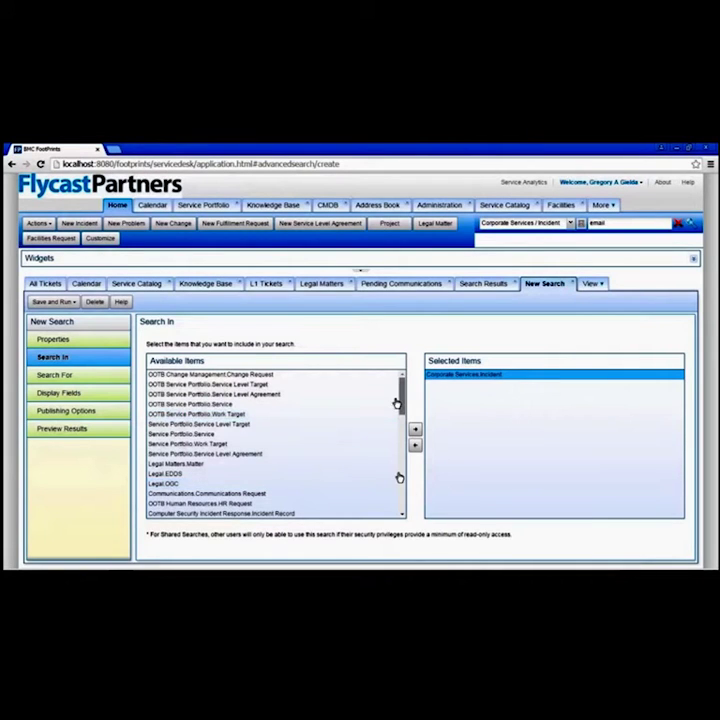
left_click_drag(396, 403, 401, 435)
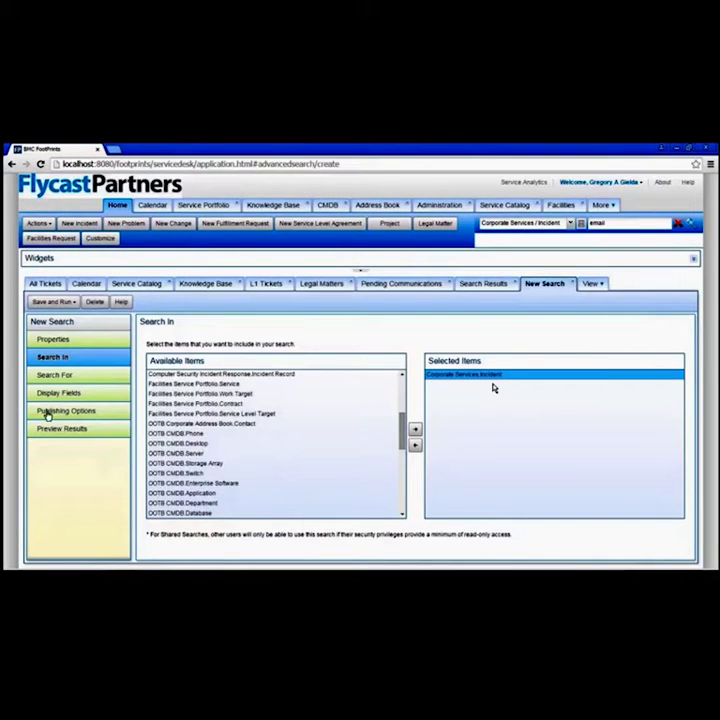
- Create a search condition where Age of Corporate Services.Incident is greater than or equal to 5 days, 0 hours and 0 minutes
left_click(72, 377)
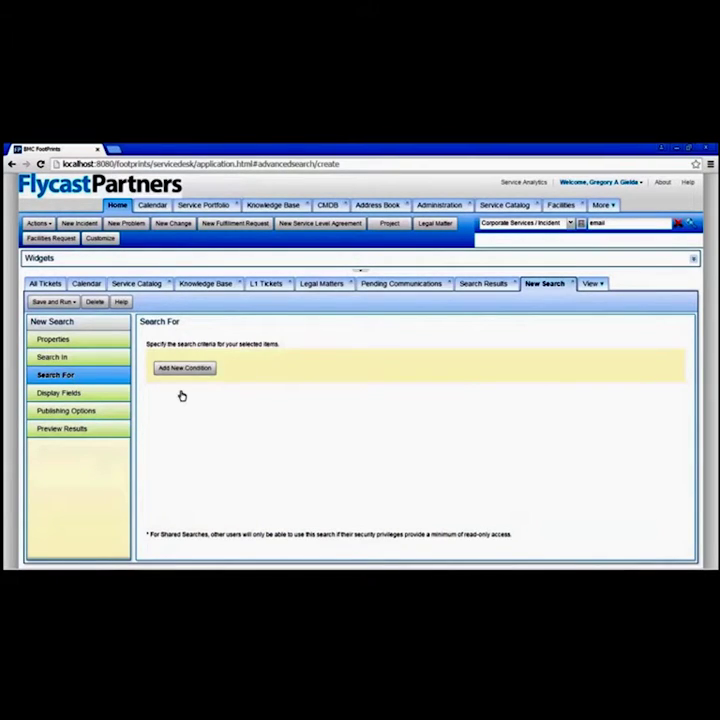
left_click(192, 372)
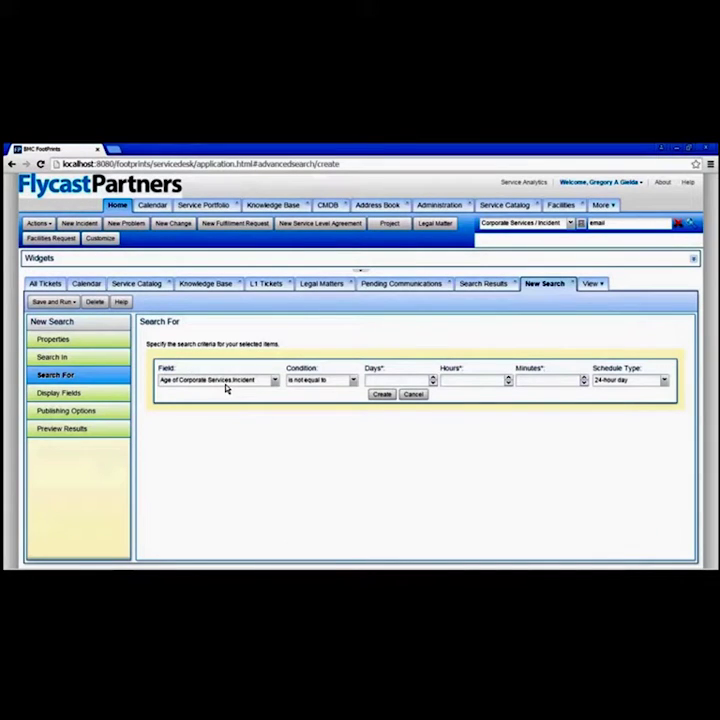
left_click(323, 381)
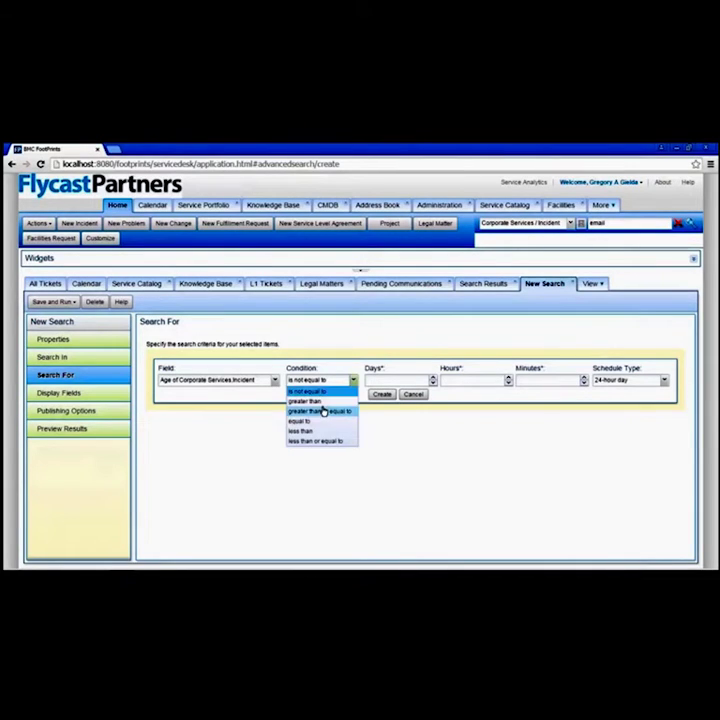
left_click(320, 411)
left_click(385, 385)
type("5")
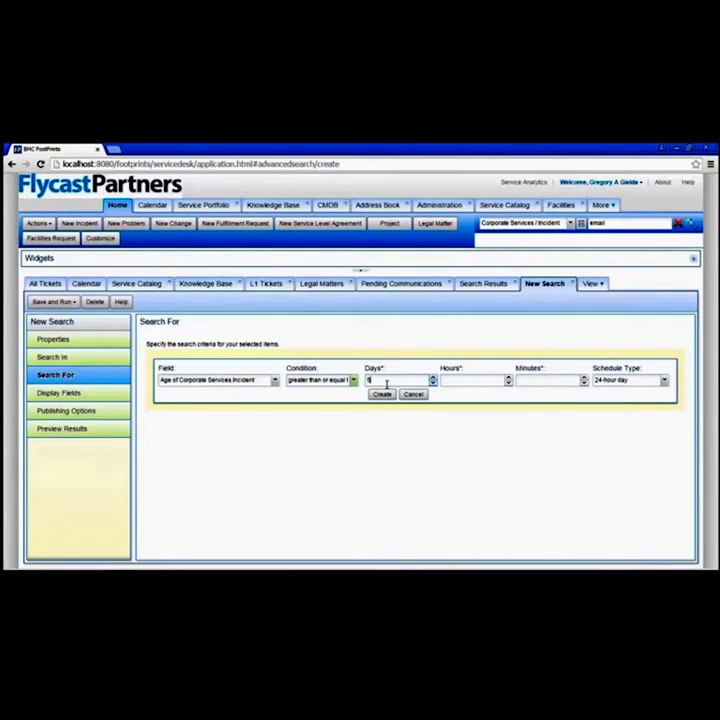
left_click(467, 381)
type("0")
left_click(546, 381)
type("0")
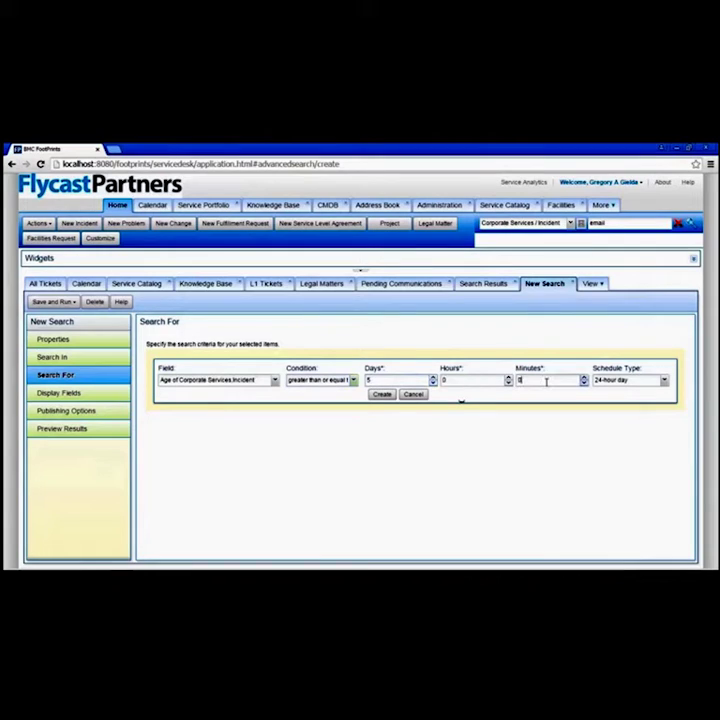
left_click(382, 396)
- Add an AND condition requiring Common.Status to be not equal to Closed
left_click(628, 374)
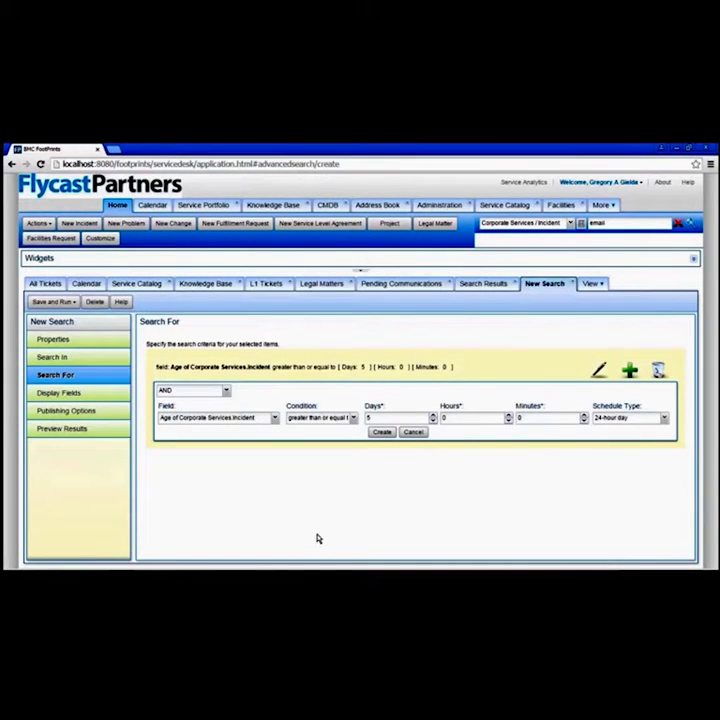
left_click(276, 420)
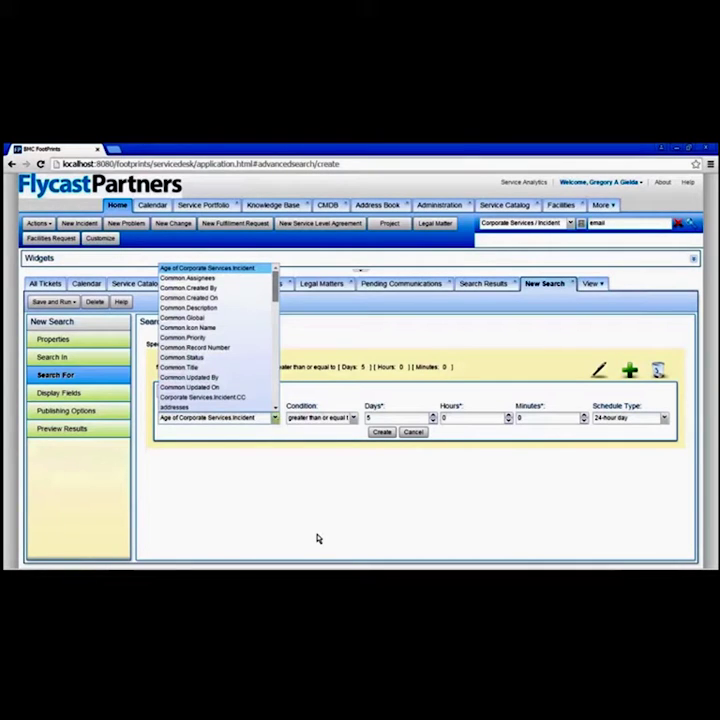
left_click(205, 358)
left_click(353, 418)
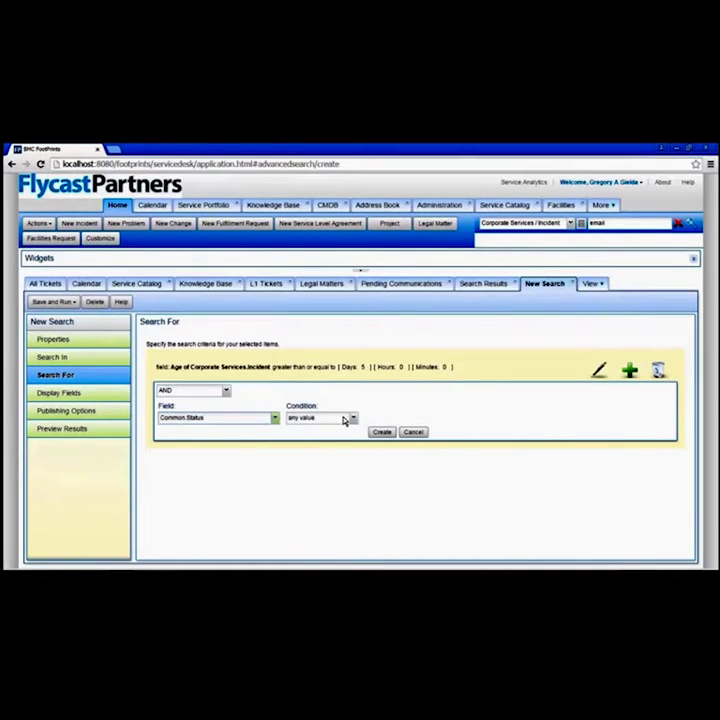
left_click(317, 462)
left_click(482, 419)
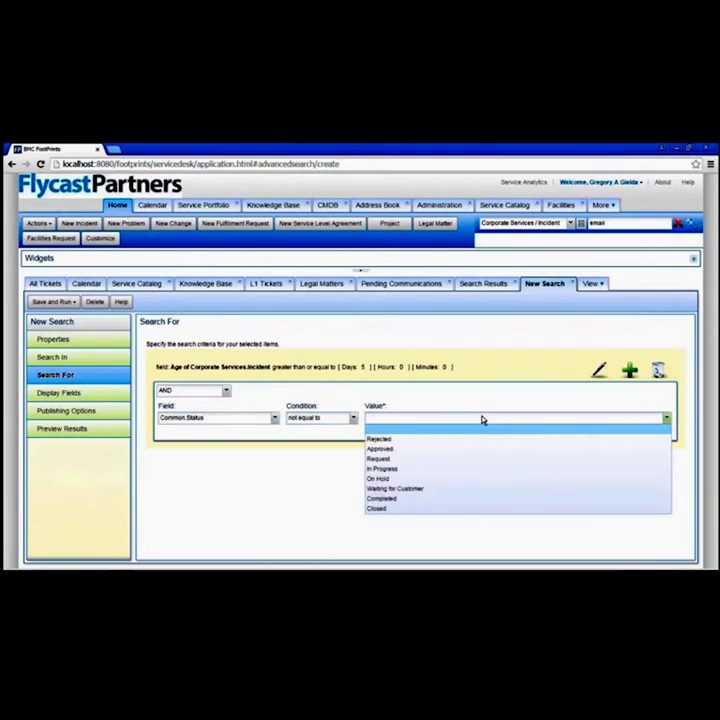
left_click(388, 511)
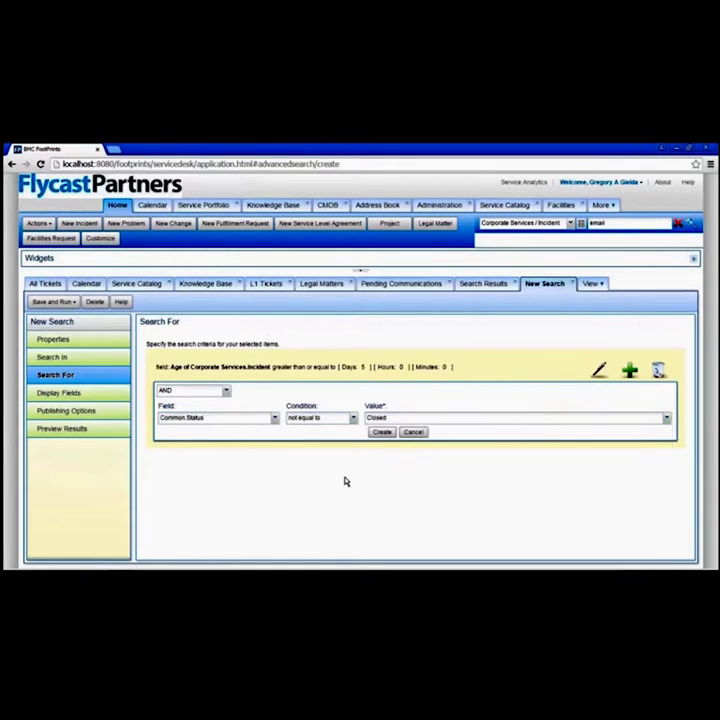
left_click(381, 435)
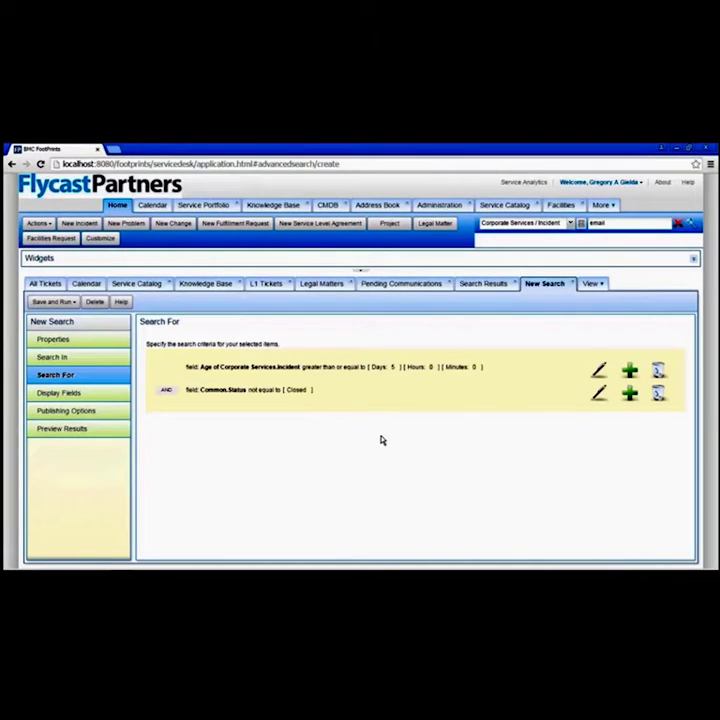
- Add the Common fields Status, Title, Record Number and Priority to the display fields of the search
left_click(100, 393)
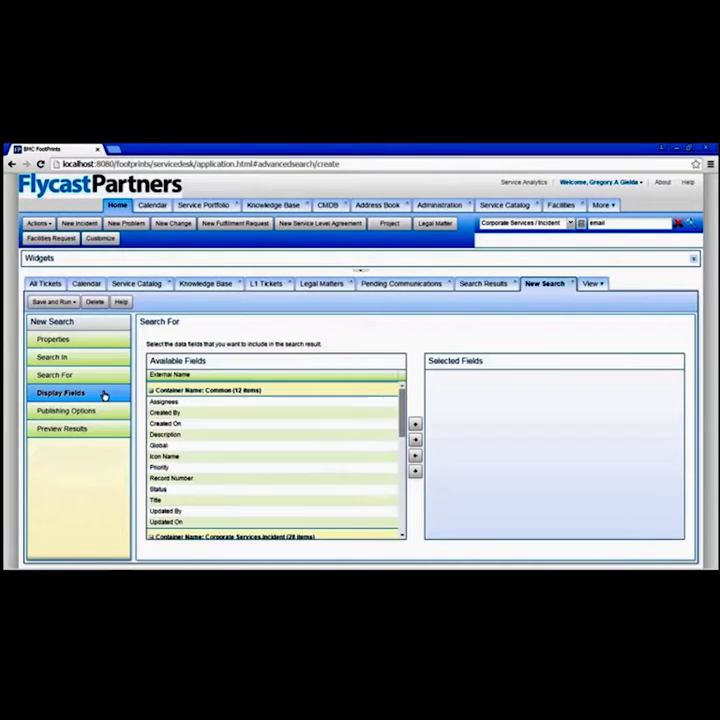
double_click(205, 489)
double_click(205, 489)
double_click(208, 481)
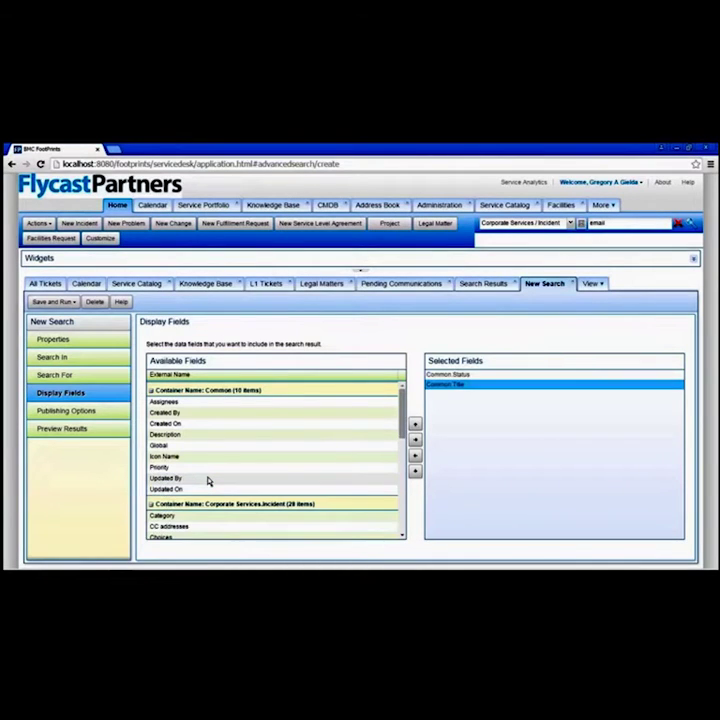
double_click(217, 467)
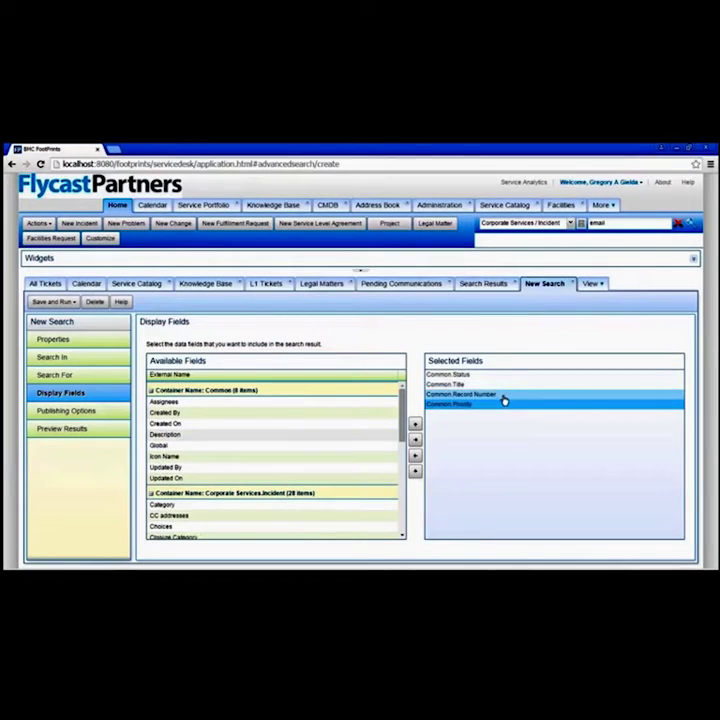
- Reorder the selected display fields to Record Number, Title, Status, Priority
left_click_drag(503, 400, 503, 382)
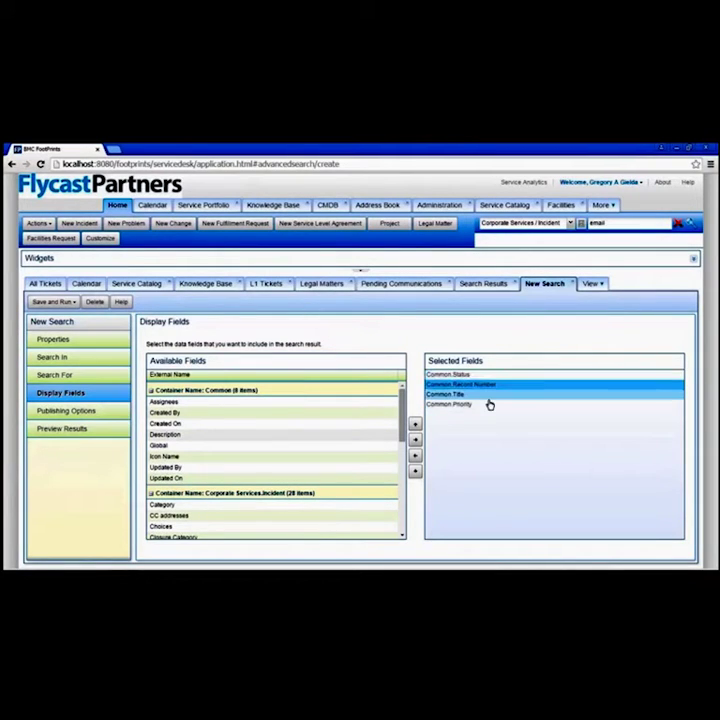
mouse_move(490, 386)
left_mouse_down()
mouse_move(477, 379)
mouse_move(490, 378)
left_mouse_up()
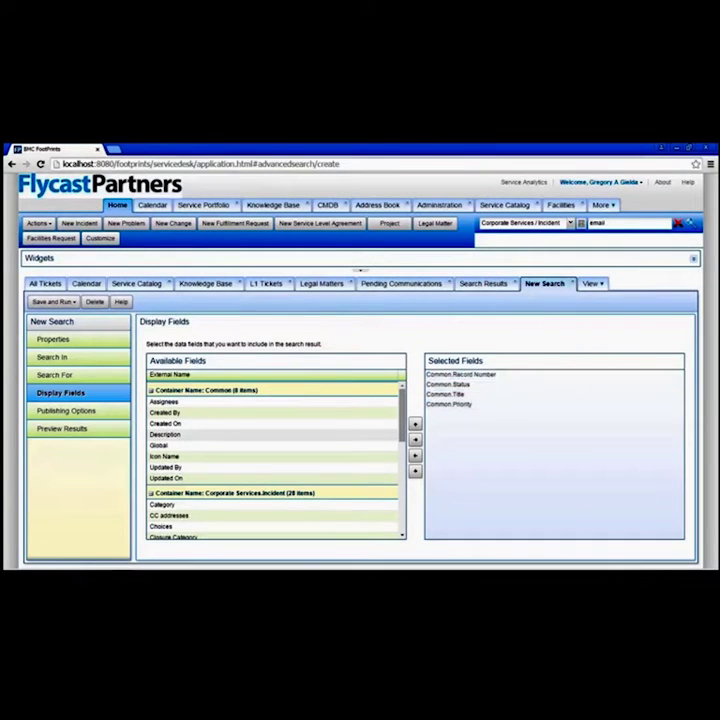
left_click(450, 395)
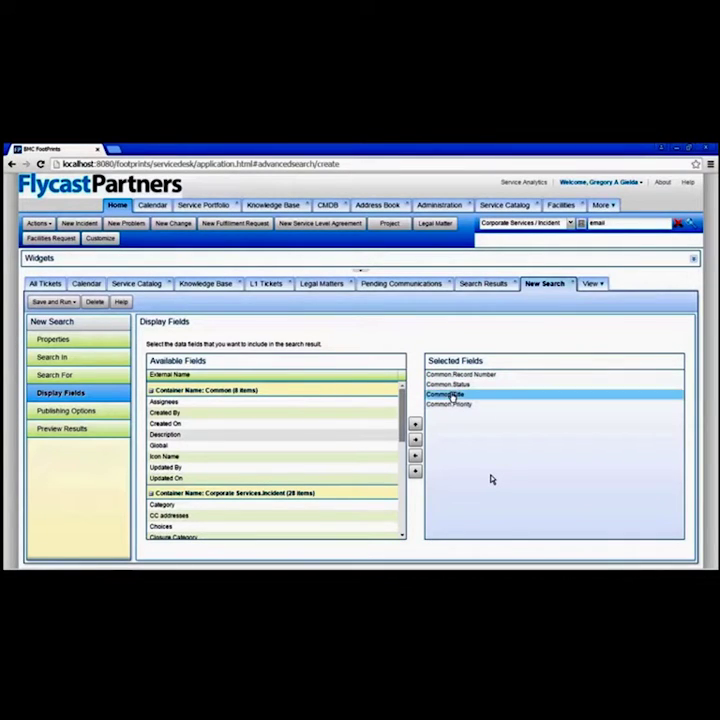
left_click_drag(450, 396, 451, 383)
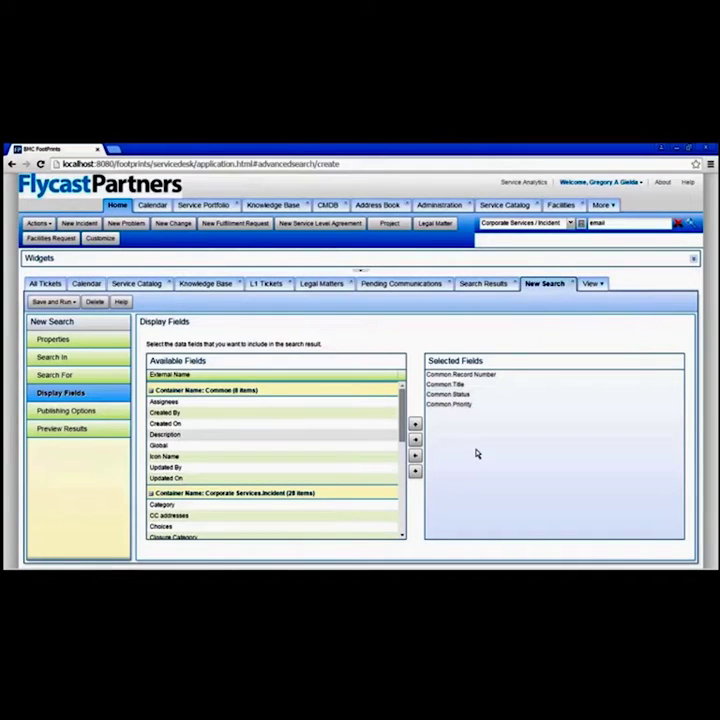
- Include the advanced search in the list of data sources for Service Analytics and preview its results
left_click(100, 412)
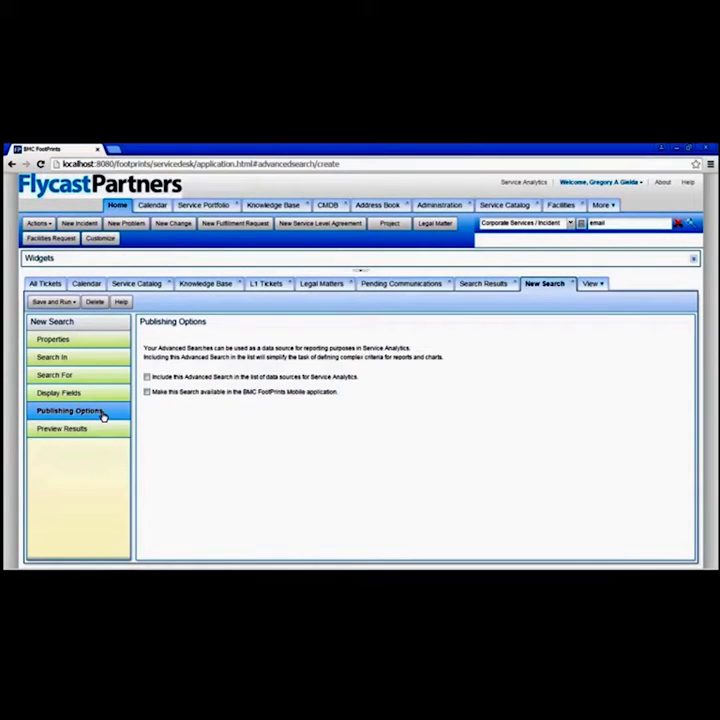
left_click(147, 377)
left_click(96, 430)
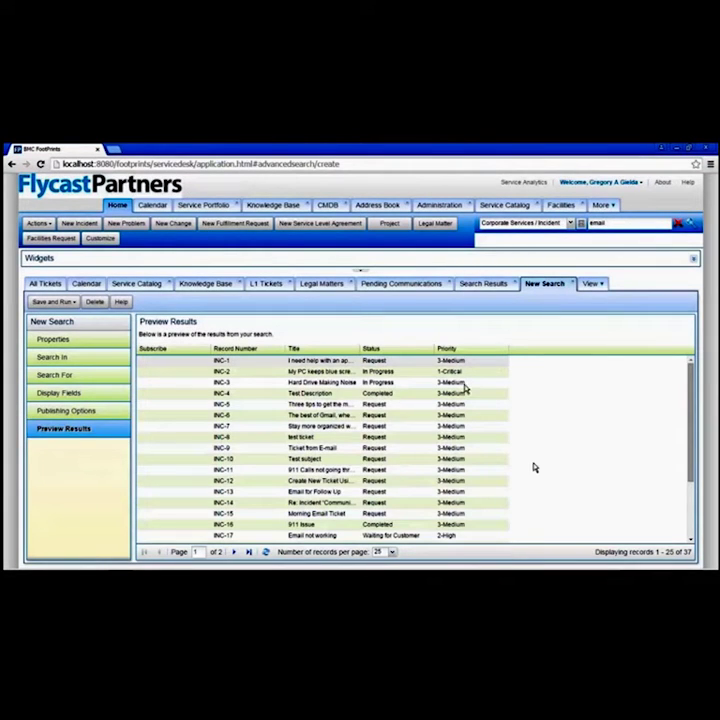
left_click(505, 351)
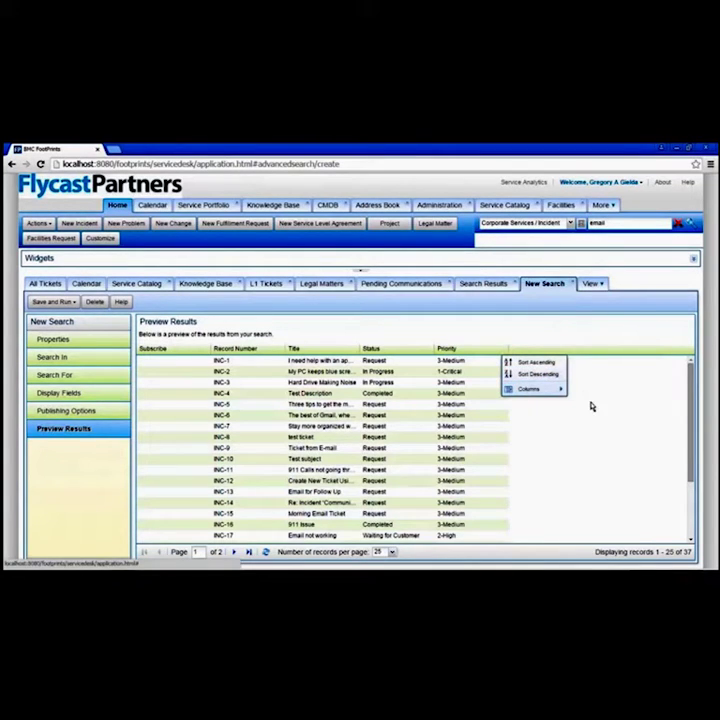
mouse_move(547, 397)
left_click(580, 430)
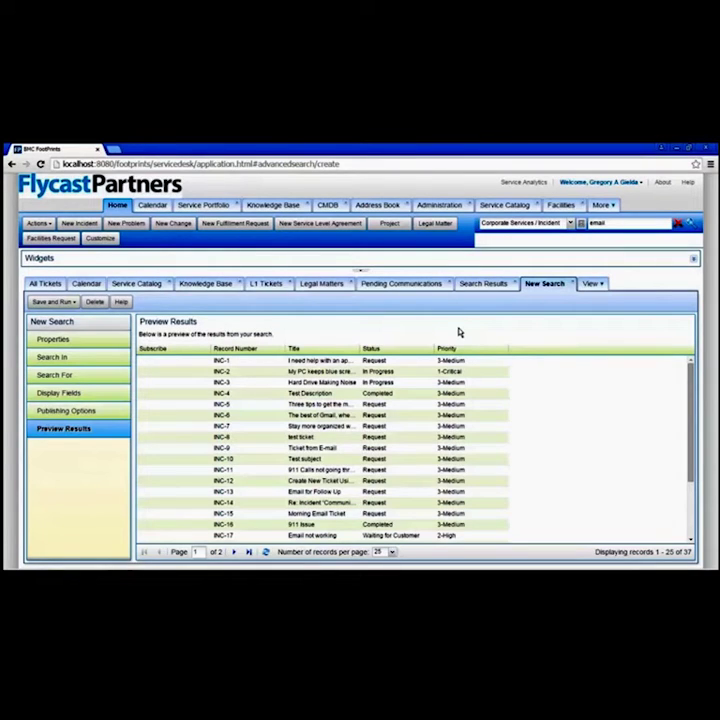
- Recheck the search's publishing options, then open Service Analytics and start a new Dashboard report
left_click(84, 415)
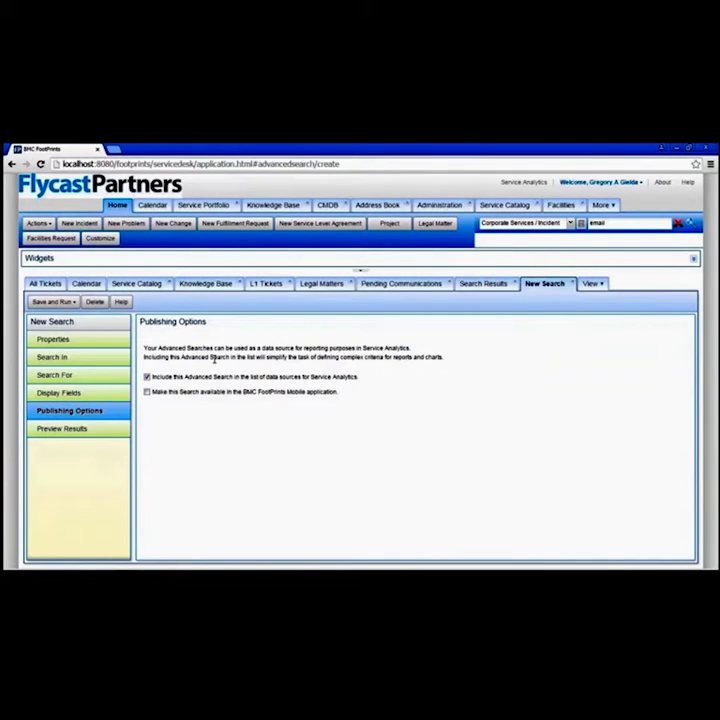
left_click(522, 183)
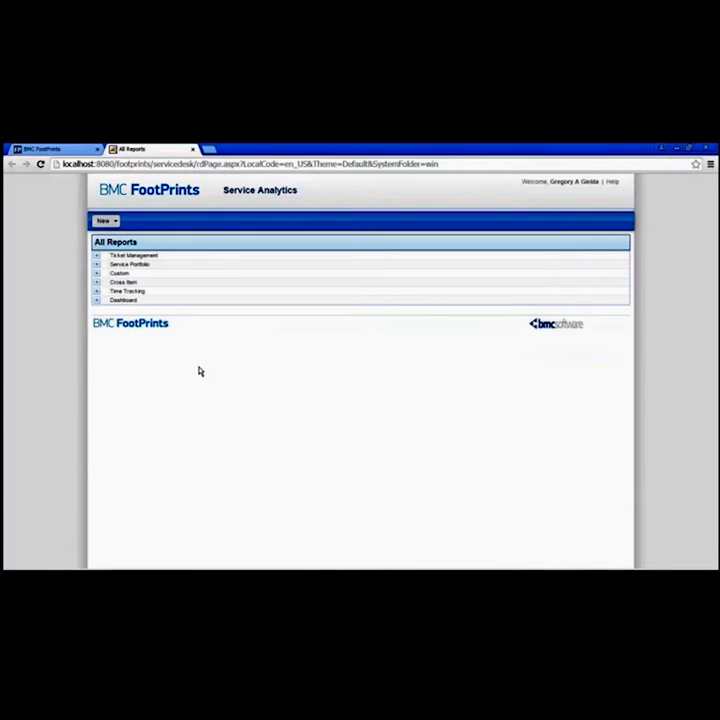
left_click(115, 221)
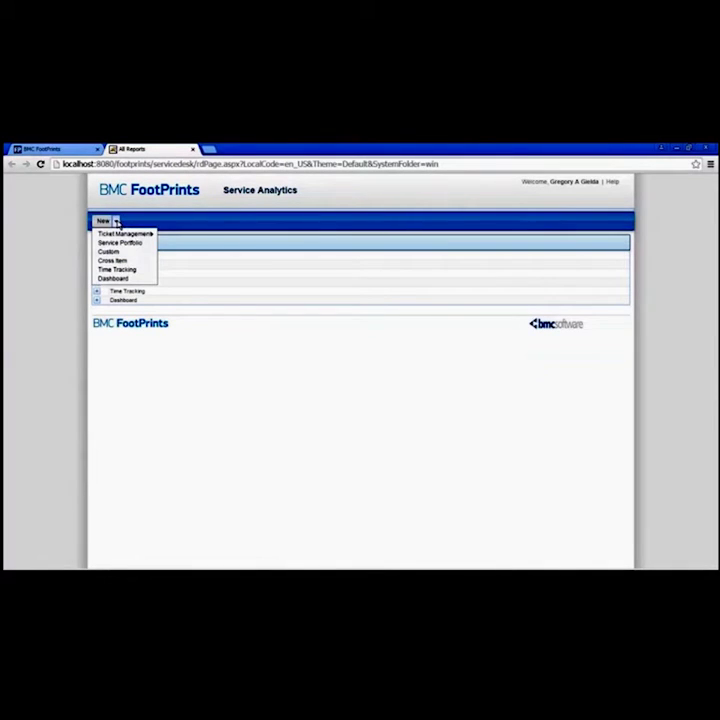
mouse_move(118, 236)
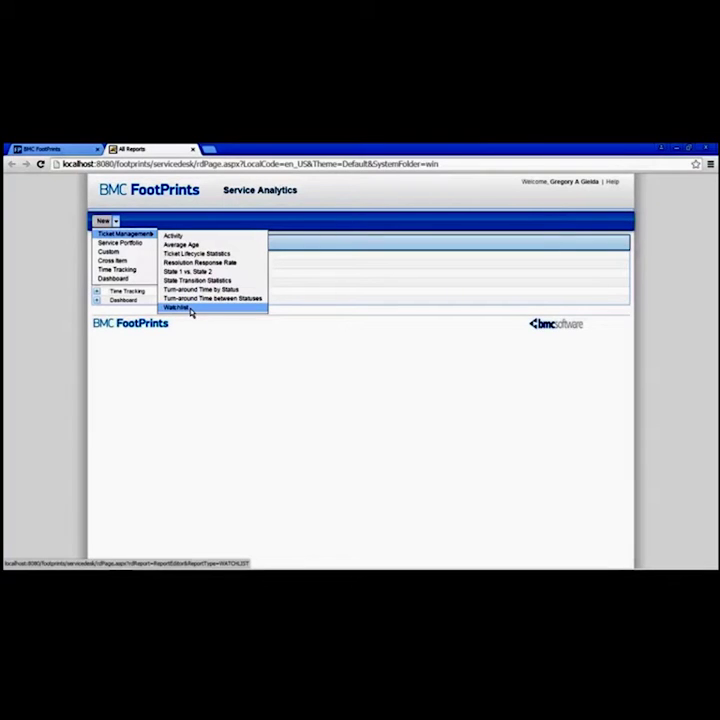
left_click(259, 354)
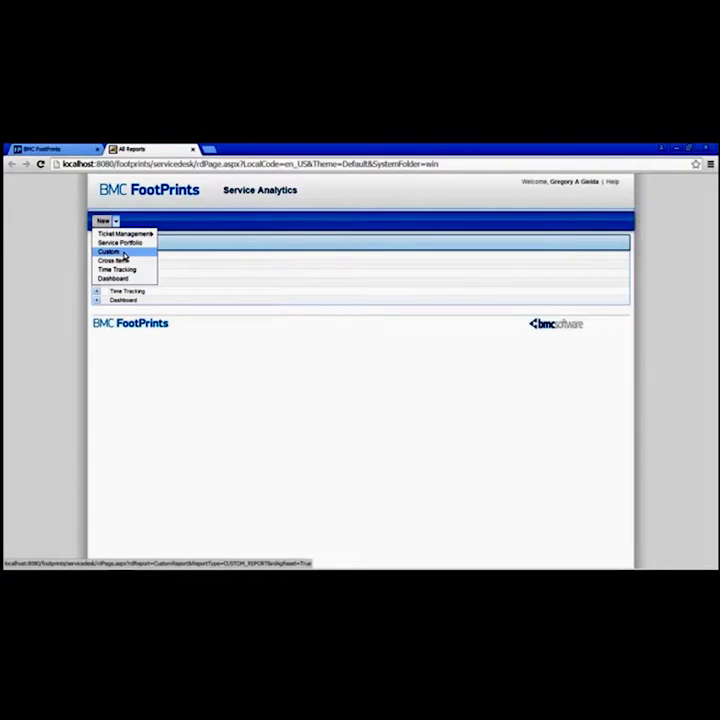
left_click(124, 283)
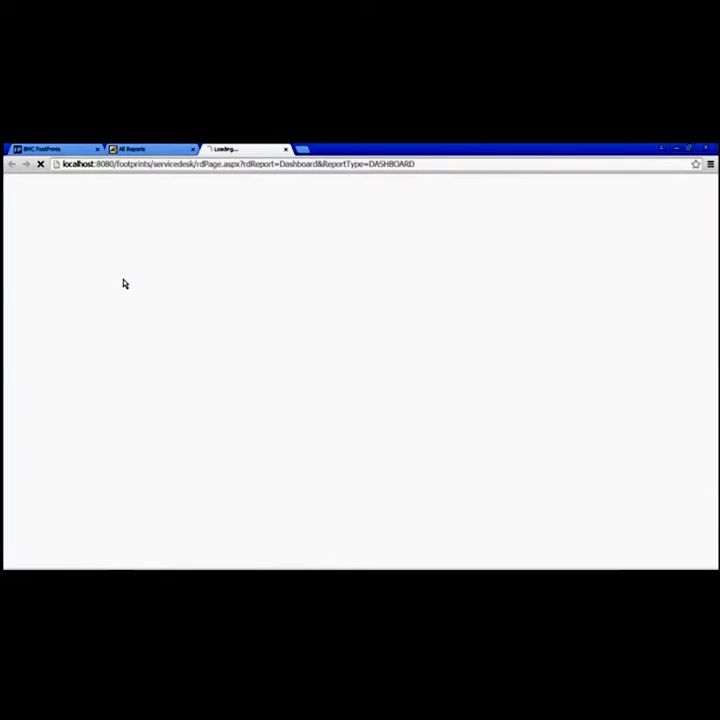
- Return to the All Reports list and examine the saved Average Age and Activity reports under Ticket Management
left_click(158, 152)
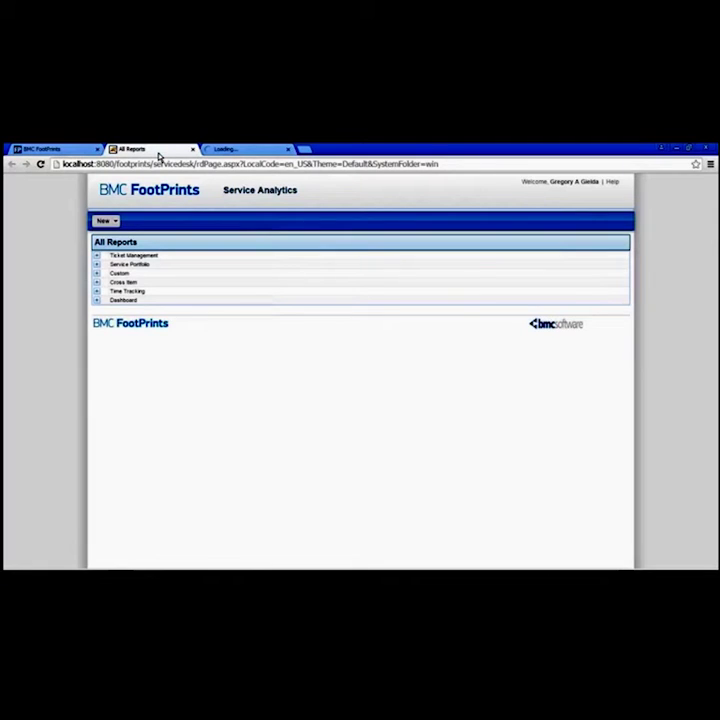
left_click(116, 220)
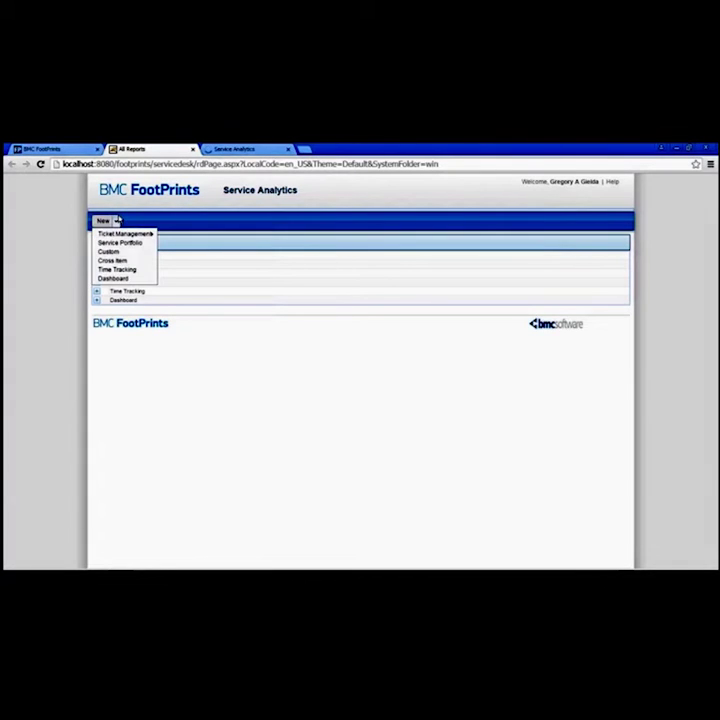
left_click(117, 220)
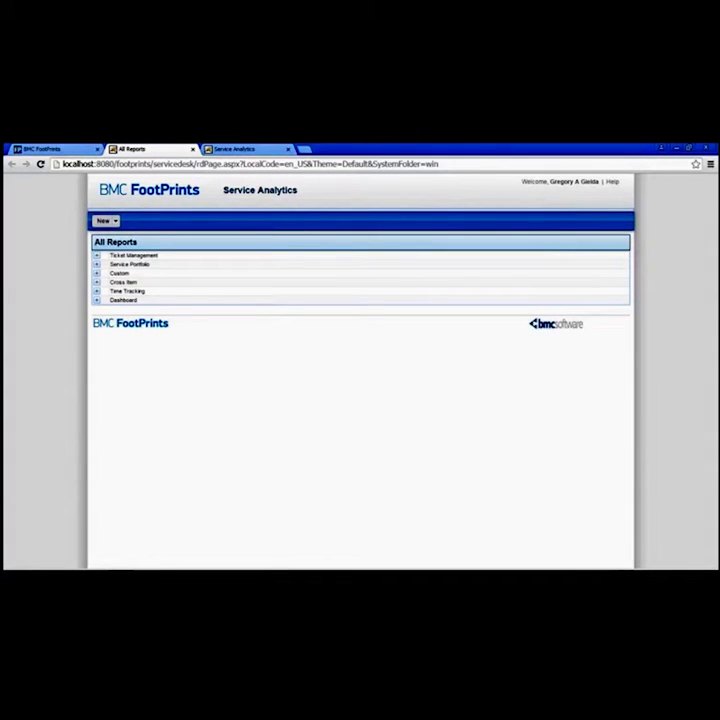
left_click(97, 257)
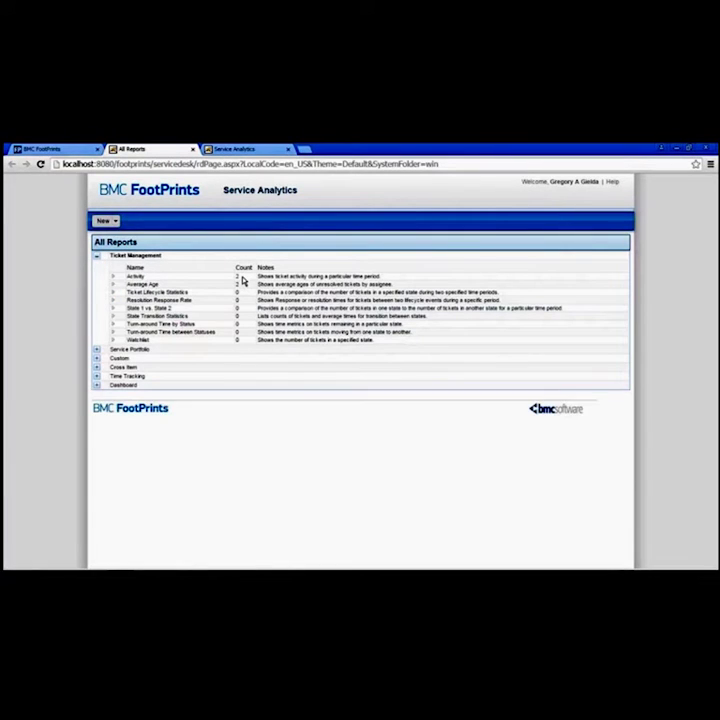
left_click(113, 286)
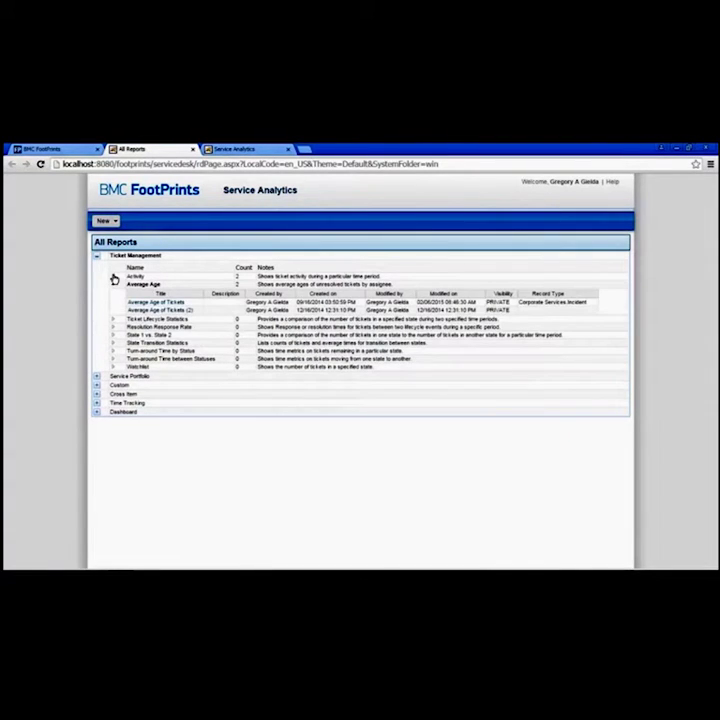
left_click(114, 279)
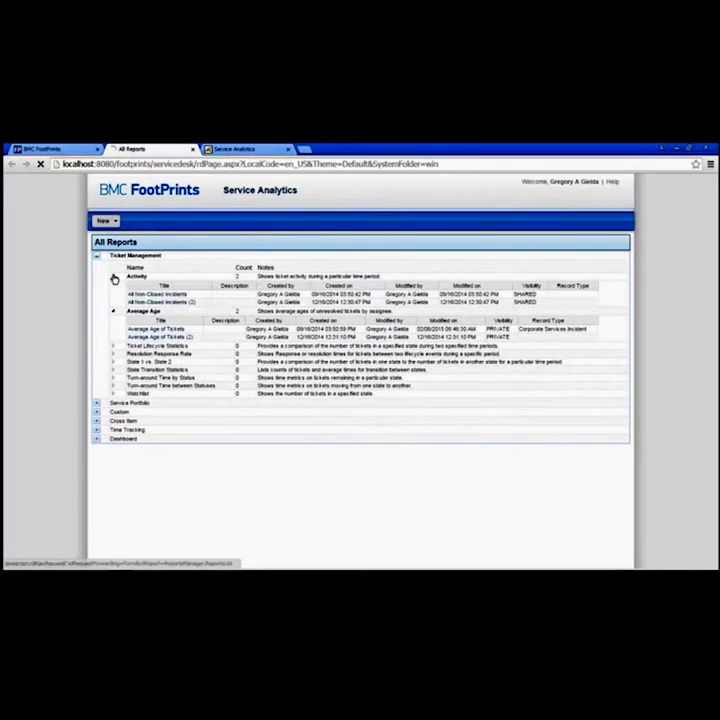
- Expand the Custom Report entries in the Custom category and open My Report
left_click(97, 412)
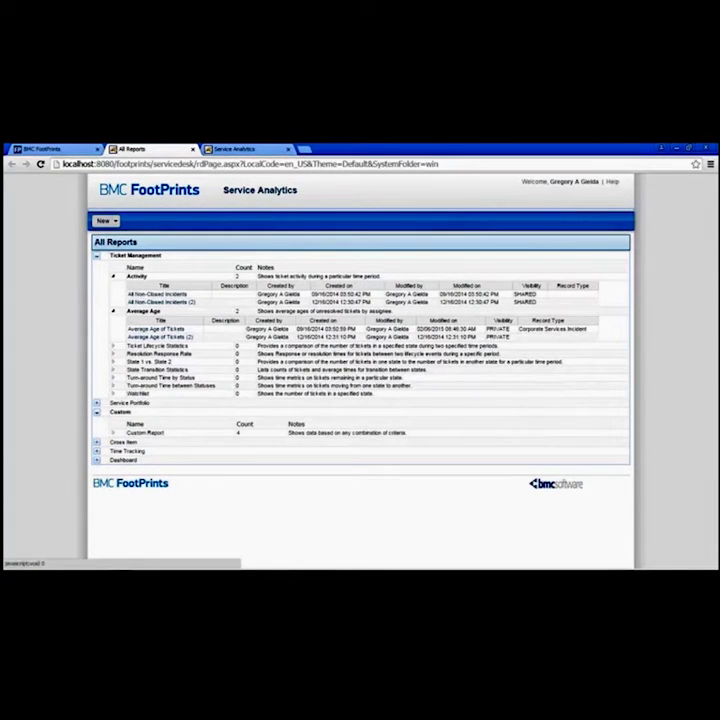
left_click(113, 433)
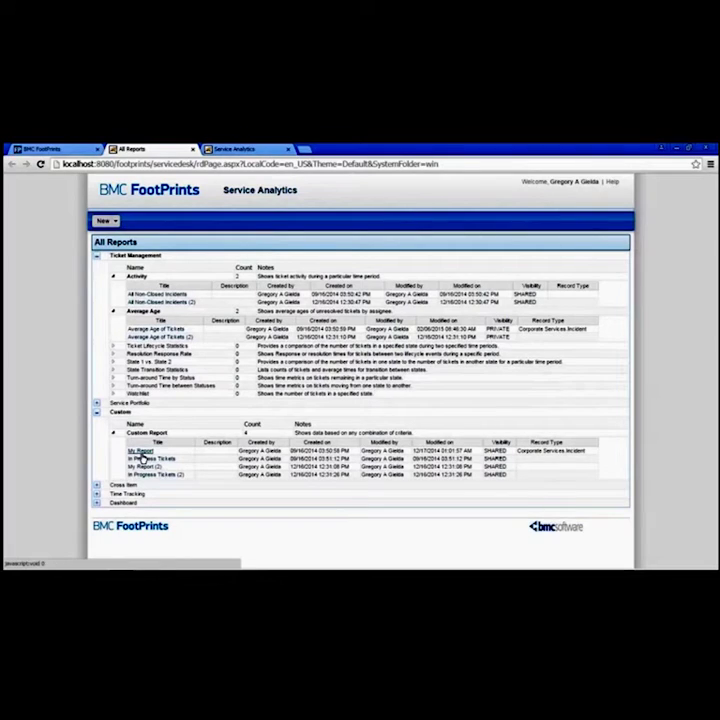
left_click(142, 456)
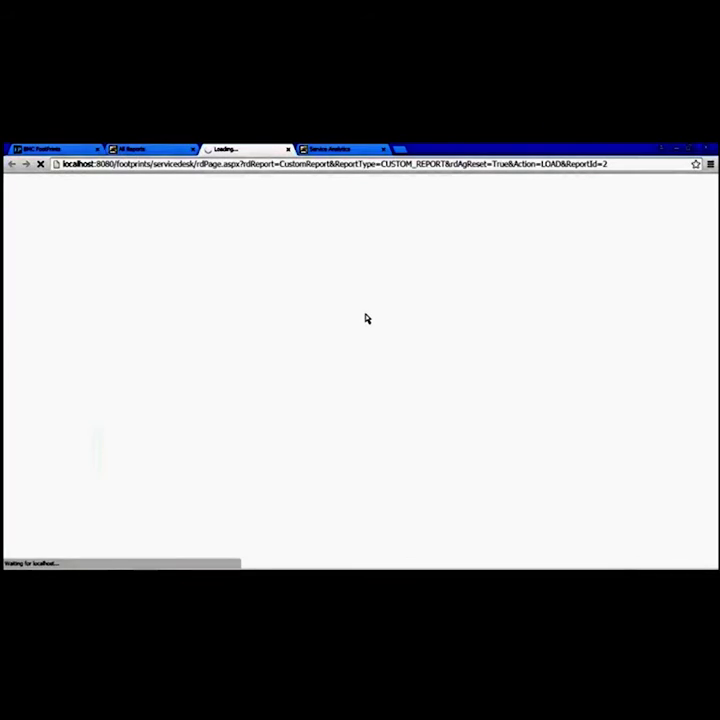
- In the new dashboard, add the In Progress Tickets (2) bar chart and the Average Age of Tickets report
left_click(340, 150)
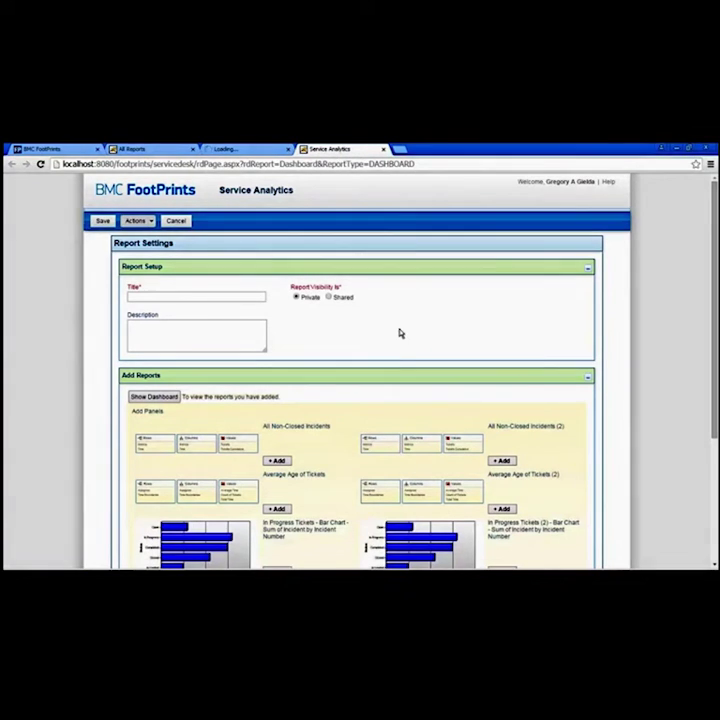
scroll(344, 421, "down", 1)
scroll(337, 516, "down", 2)
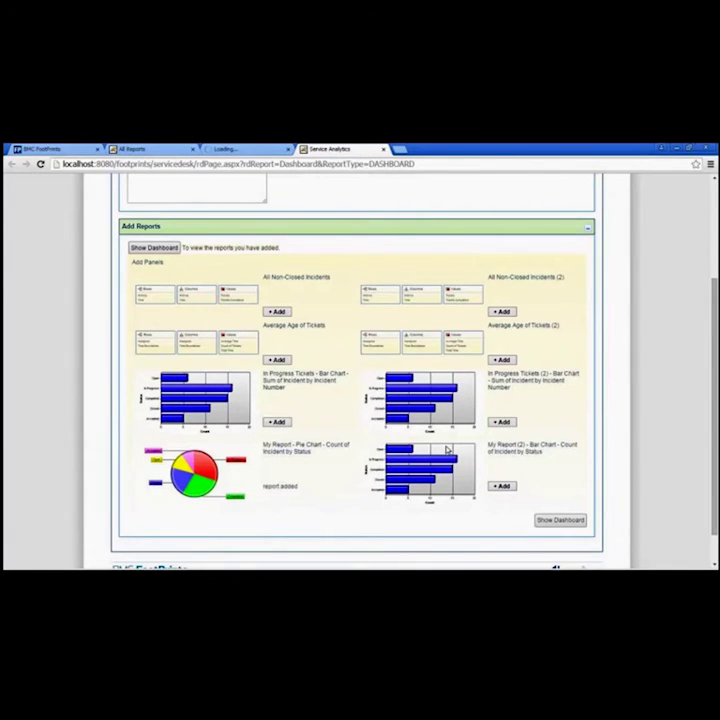
left_click(507, 421)
left_click(278, 360)
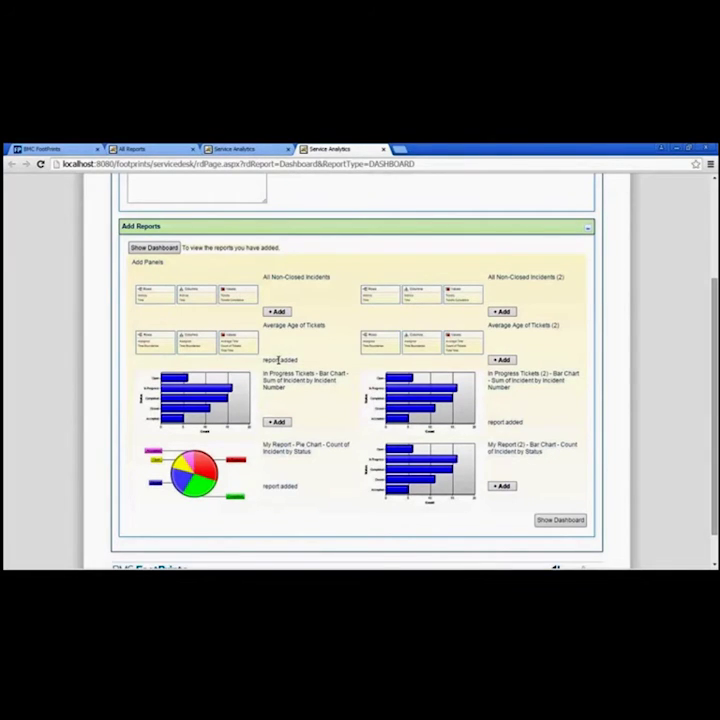
- Check where My Report can be viewed, and expand the Widgets area on the FootPrints home page
left_click(255, 151)
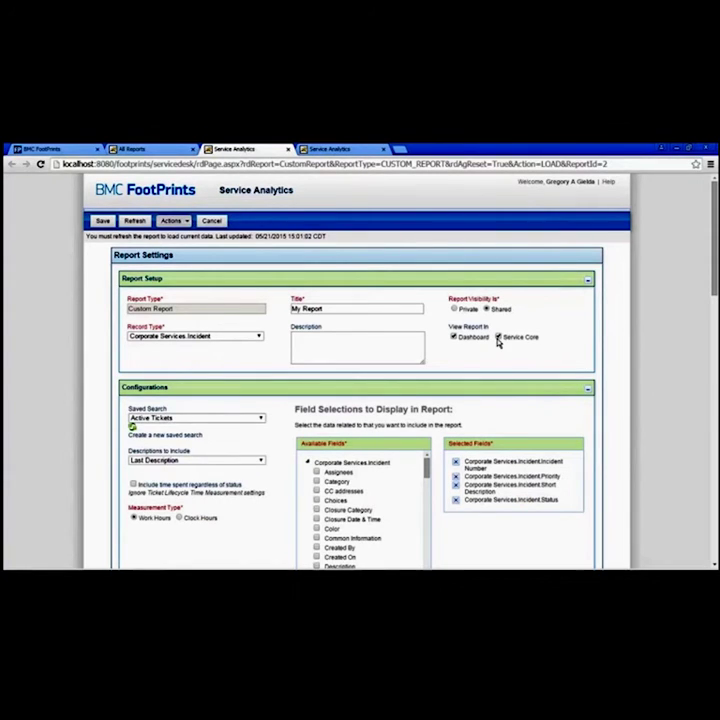
left_click(63, 152)
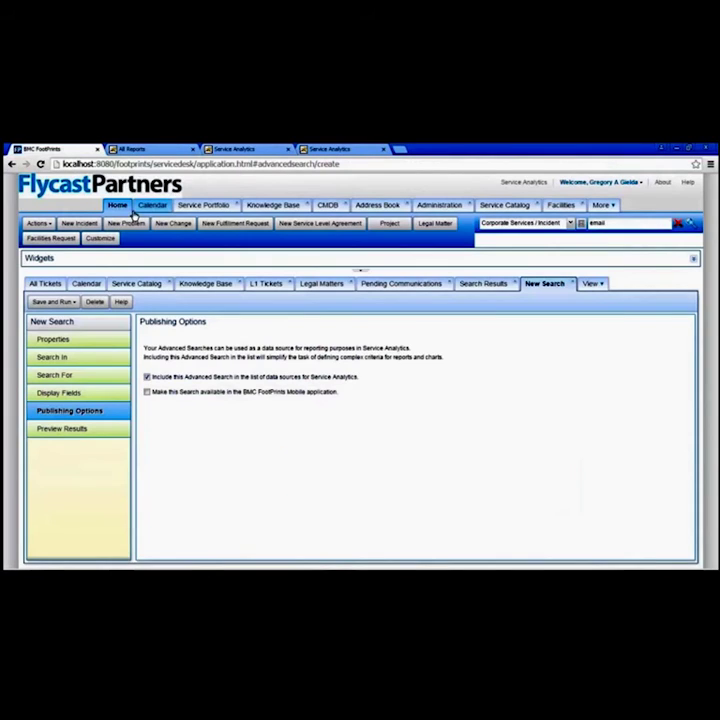
left_click(360, 262)
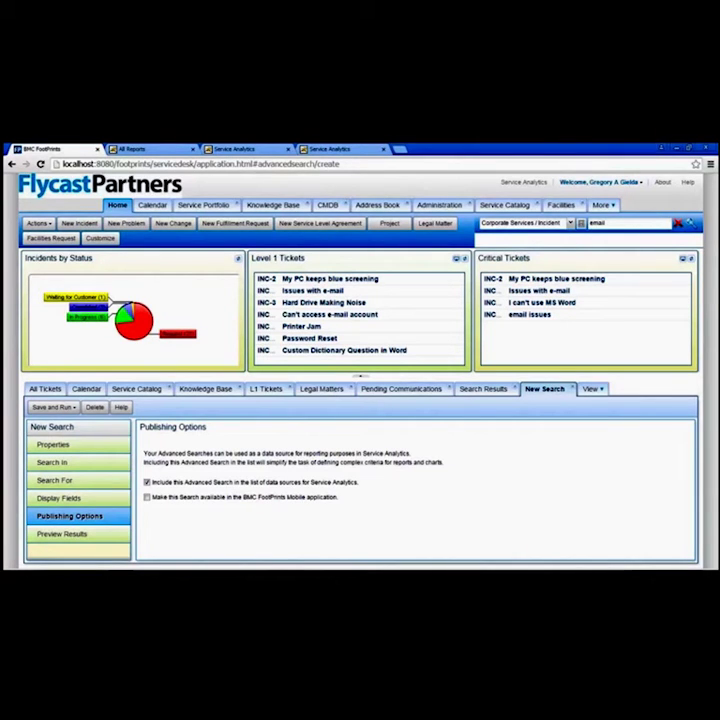
- Review My Report's configuration and selected fields, and export its results table to PDF
left_click(258, 152)
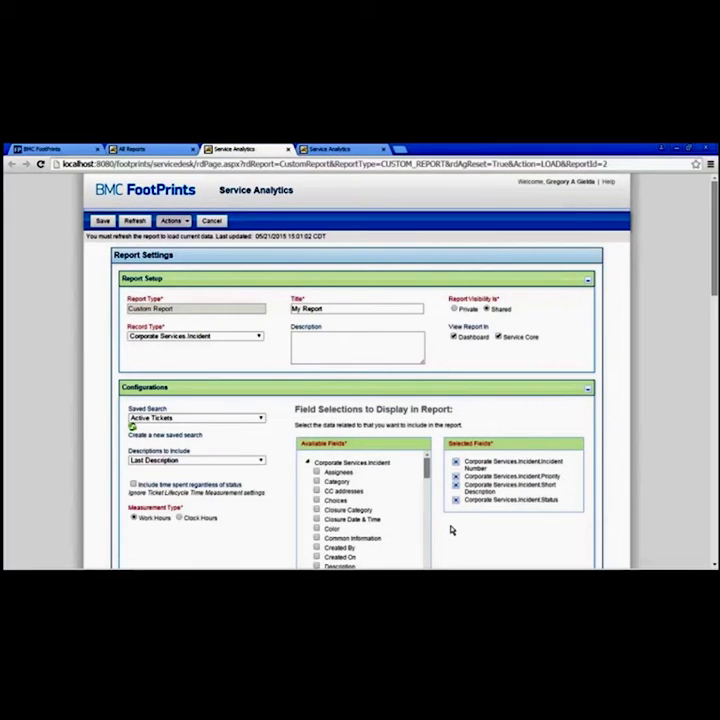
scroll(451, 531, "down", 1)
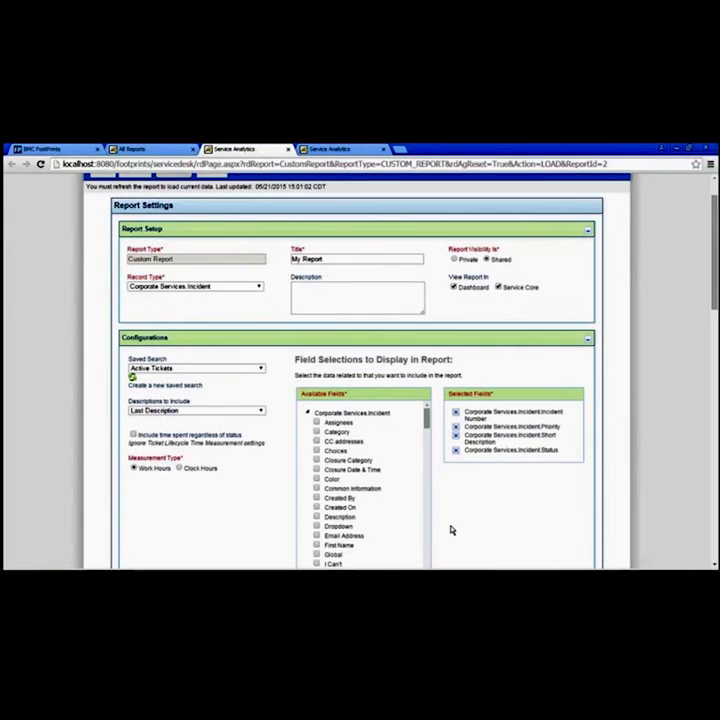
scroll(451, 531, "down", 1)
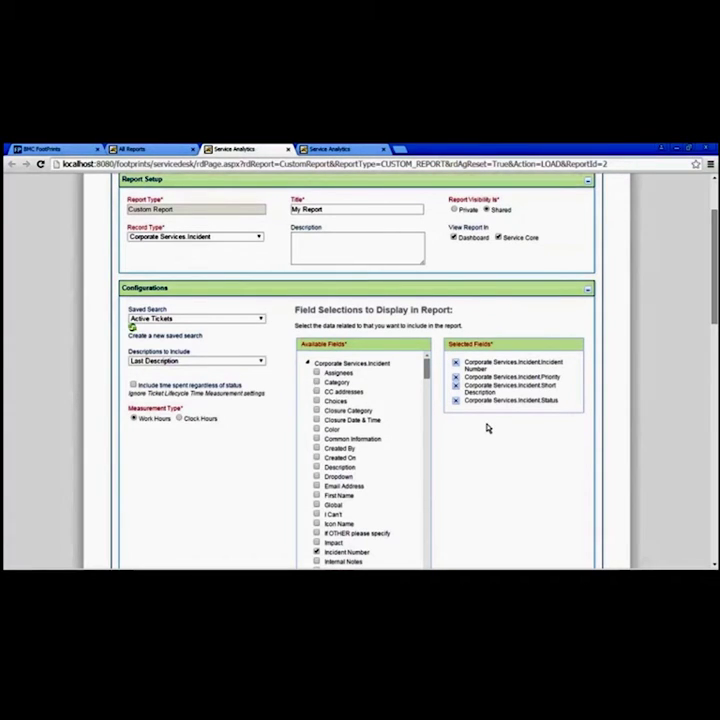
scroll(478, 447, "down", 1)
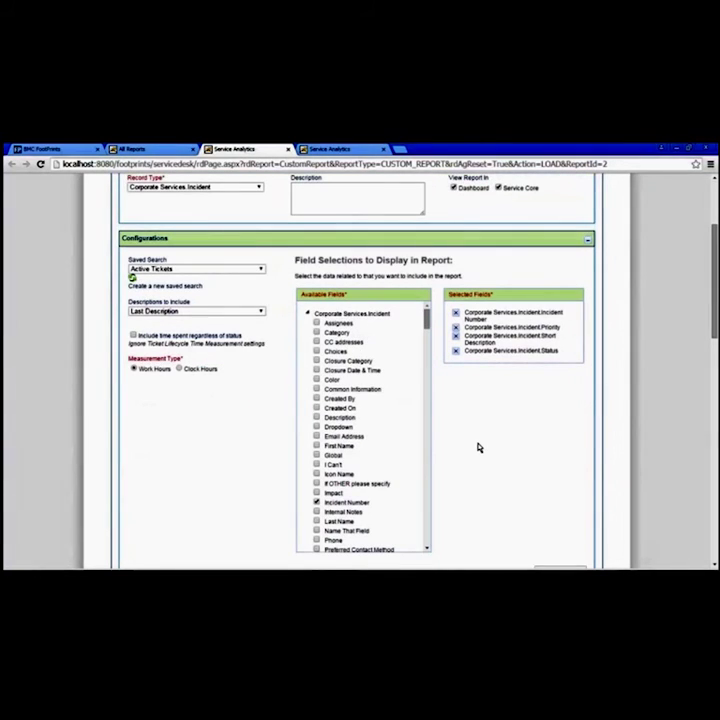
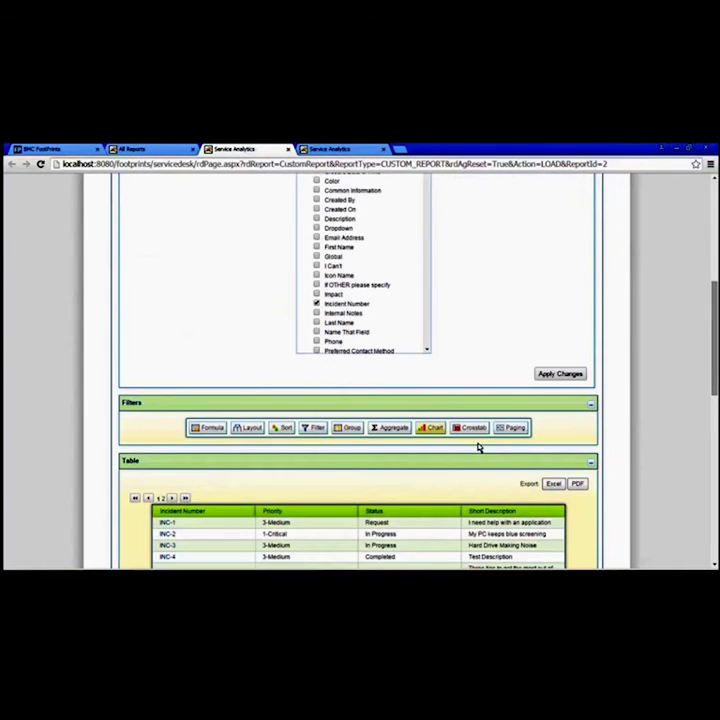
scroll(478, 448, "down", 1)
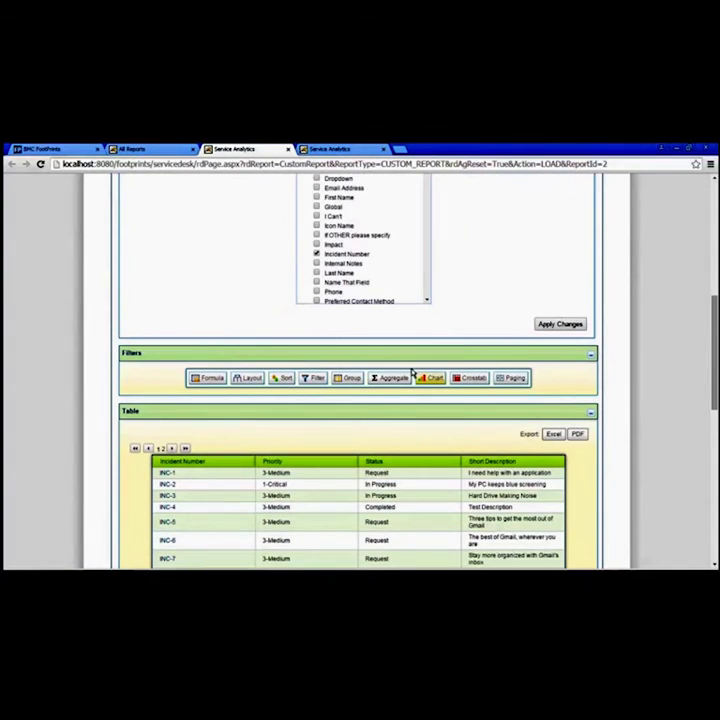
scroll(411, 372, "down", 2)
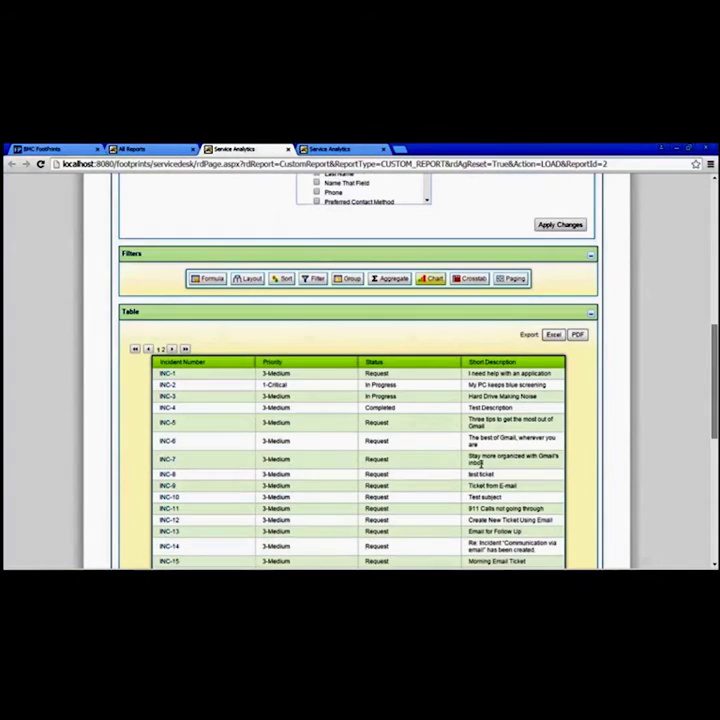
left_click(575, 339)
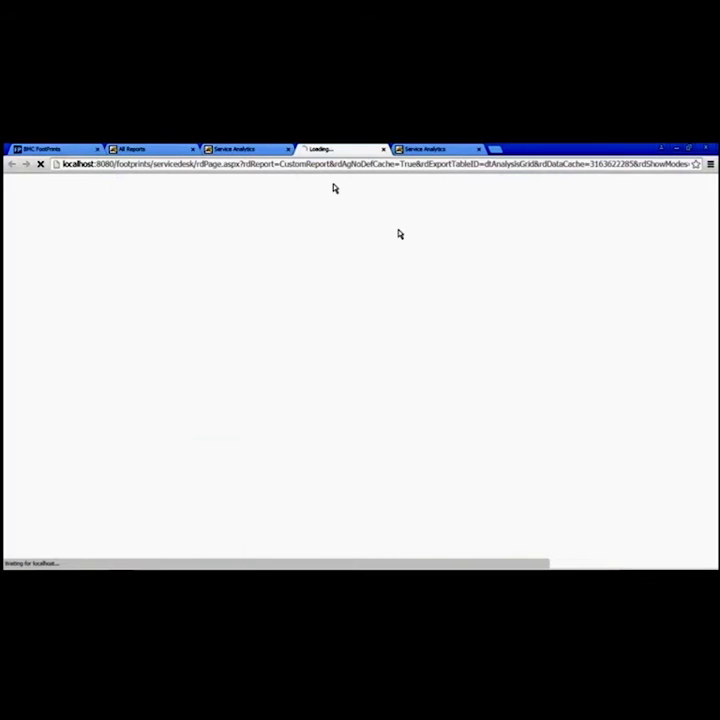
left_click(241, 150)
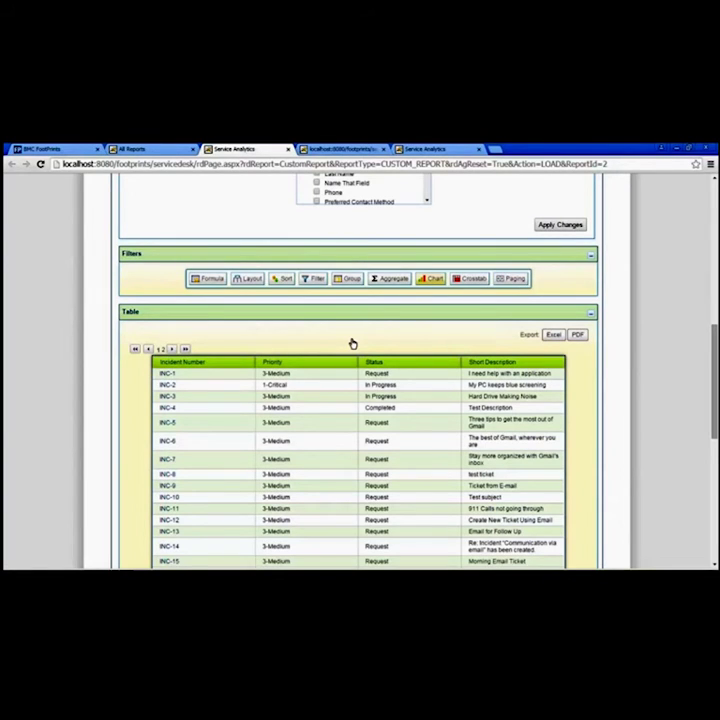
- Review the formula, grouping and chart options for My Report, including the settings for adding a pie chart
left_click(205, 279)
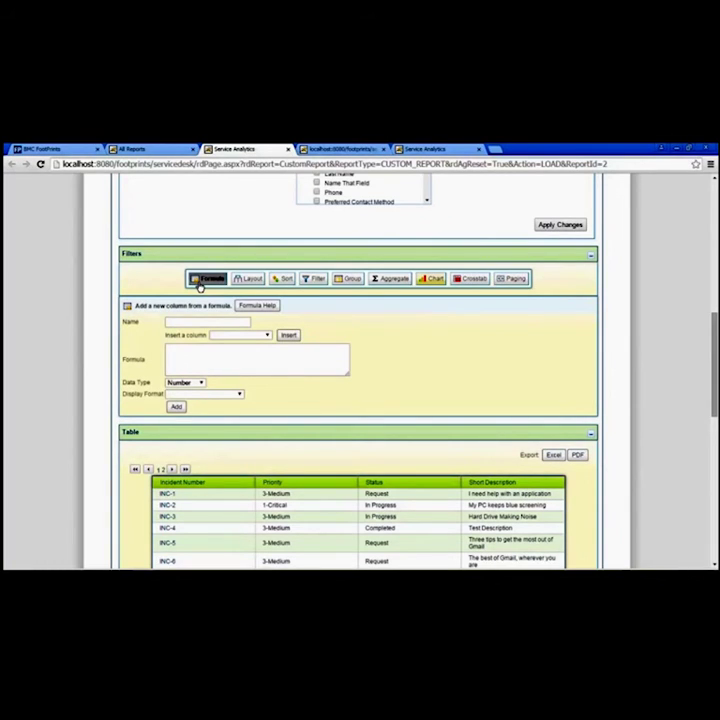
left_click(199, 284)
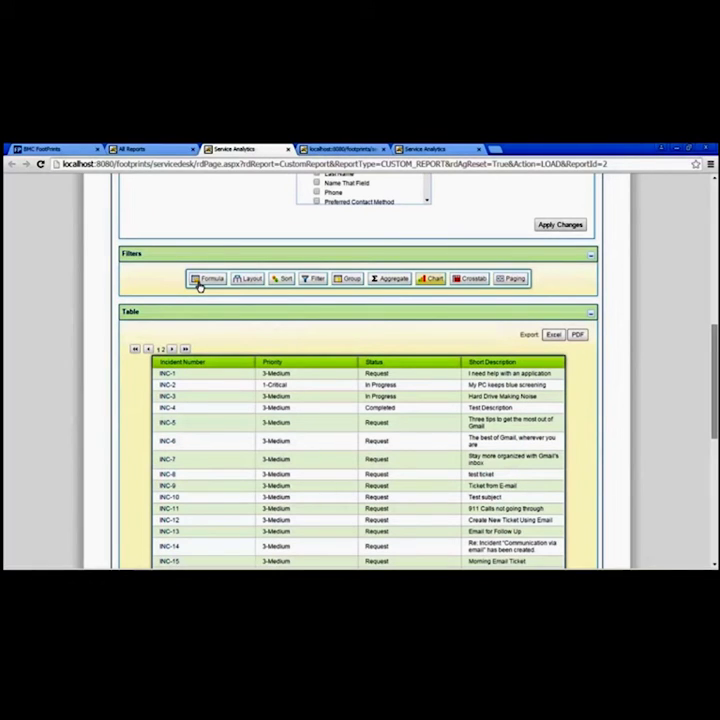
left_click(350, 279)
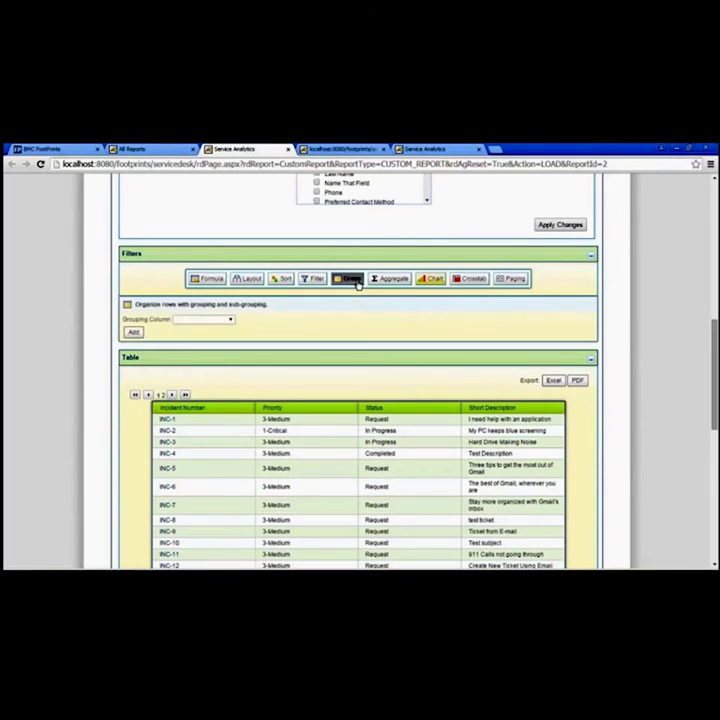
left_click(230, 321)
left_click(319, 320)
left_click(428, 280)
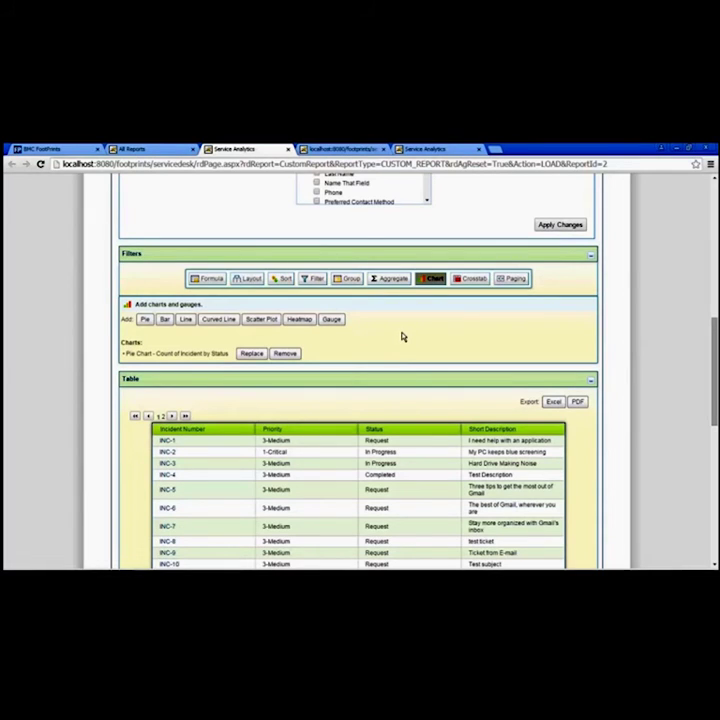
left_click(146, 320)
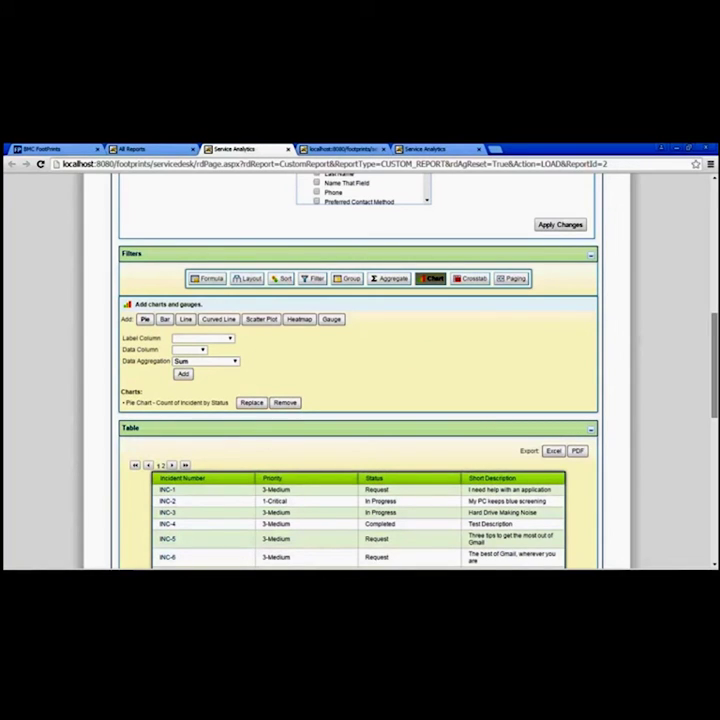
- Export My Report's Count of Incident by Status pie chart to PDF
scroll(598, 511, "down", 1)
scroll(598, 510, "down", 3)
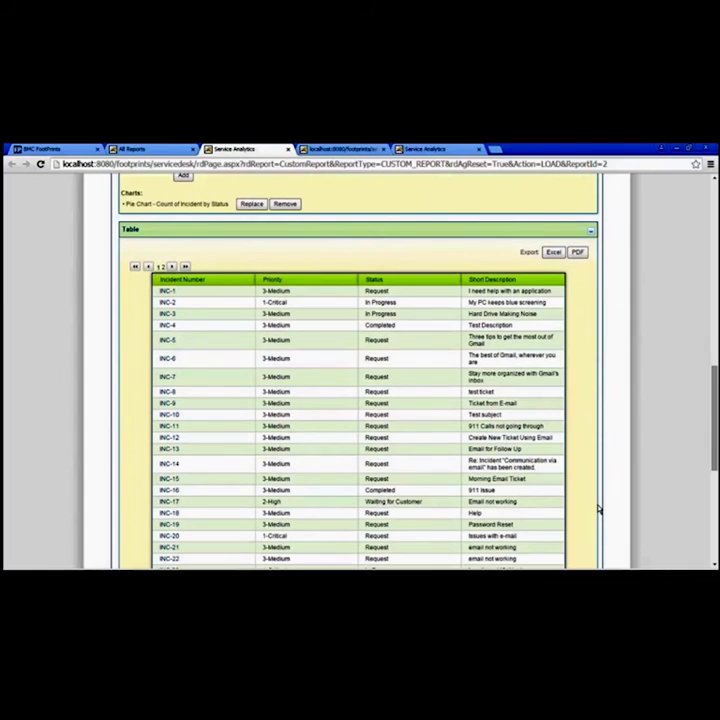
scroll(598, 510, "down", 1)
scroll(598, 510, "down", 5)
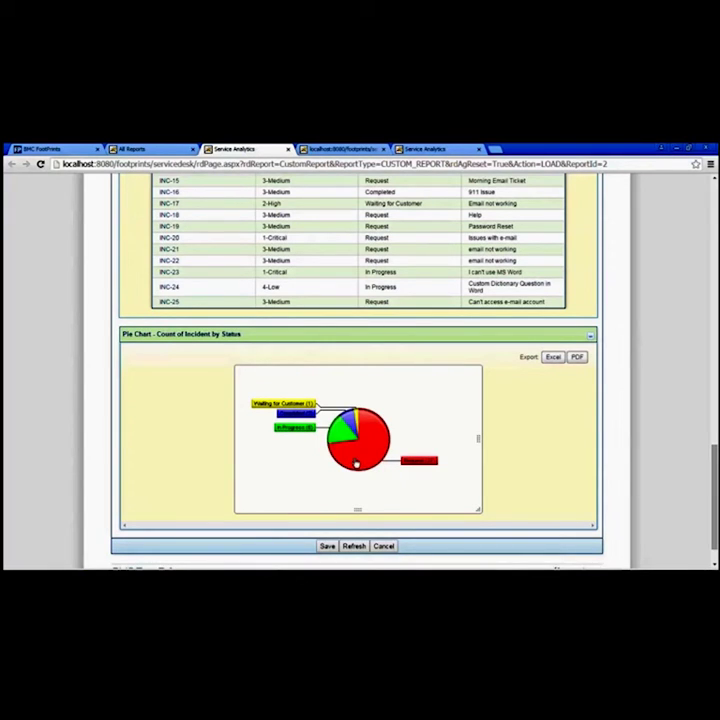
left_click(577, 366)
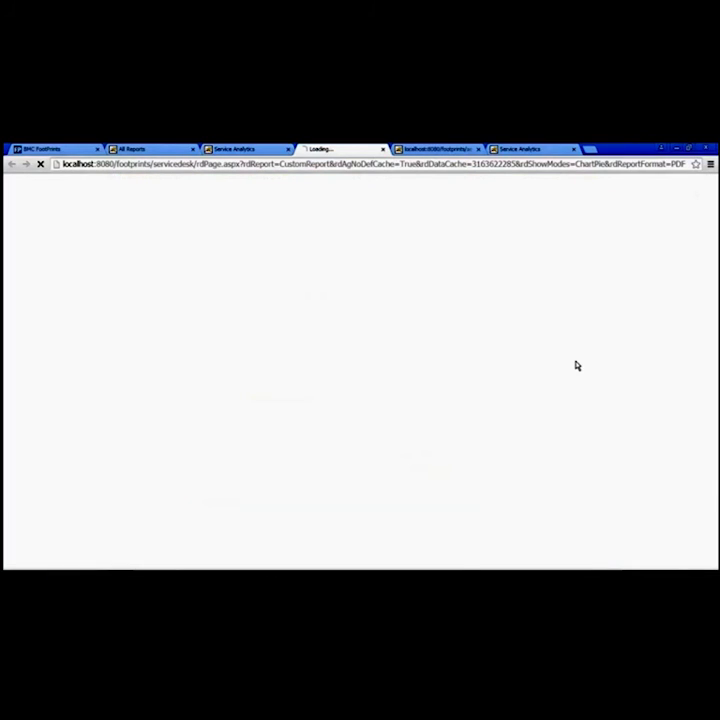
- Check the exported PDFs of My Report, selecting the rows INC-1 to INC-14 in the table and viewing the pie chart
left_click(455, 149)
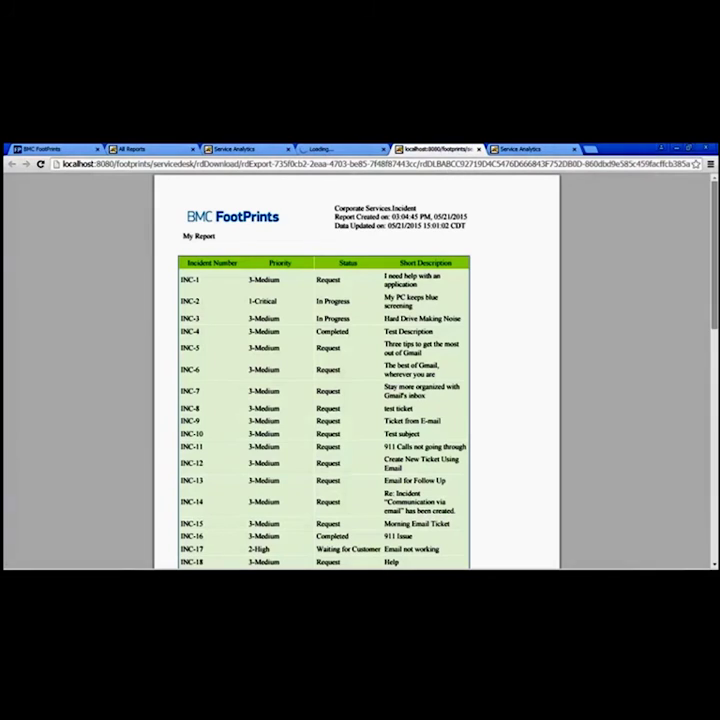
left_click_drag(181, 276, 427, 512)
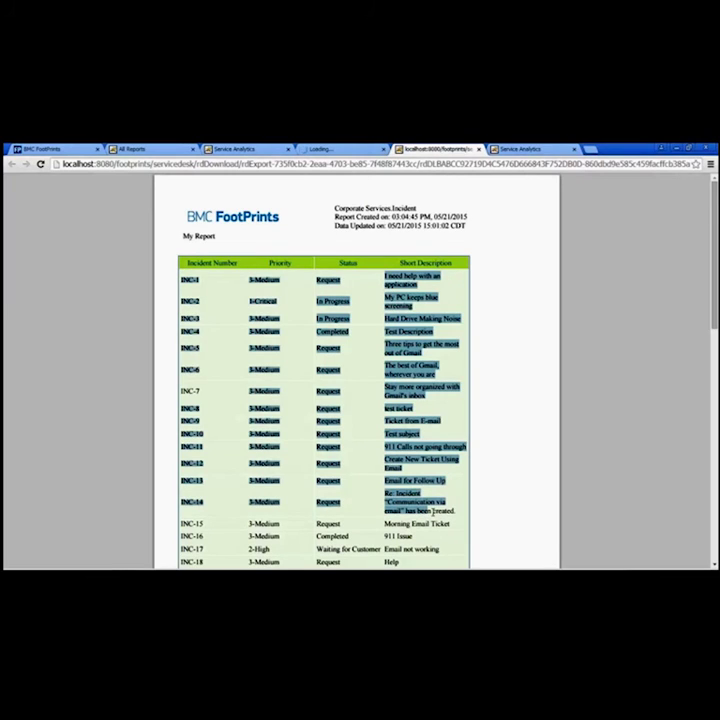
mouse_move(608, 540)
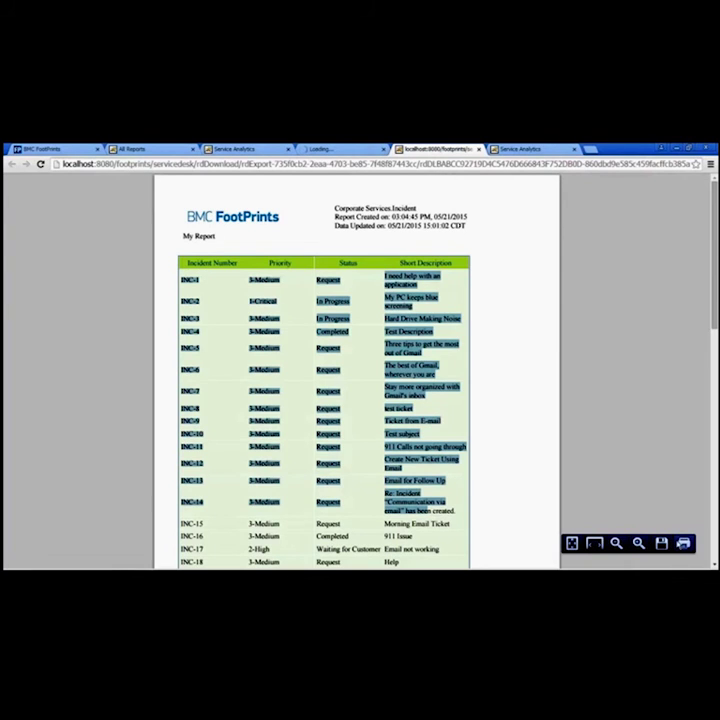
left_click(532, 371)
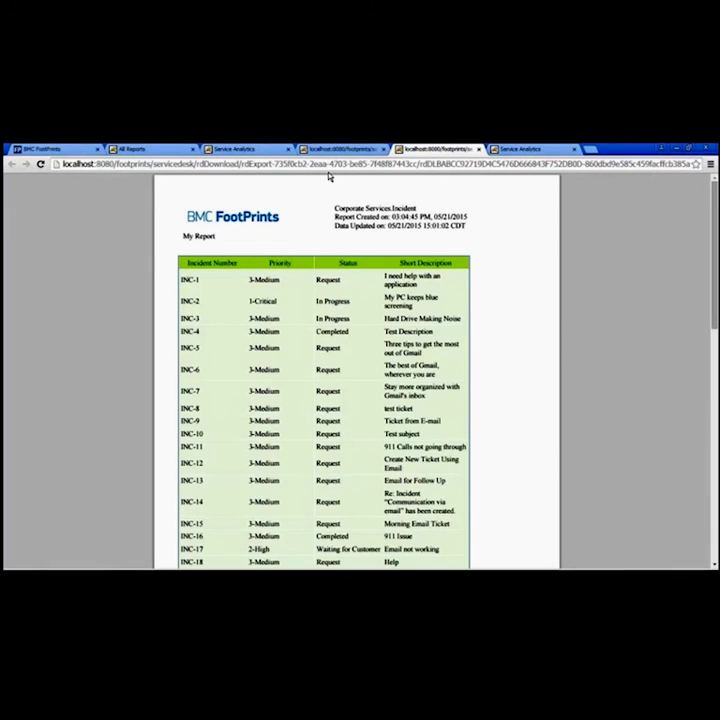
left_click(338, 149)
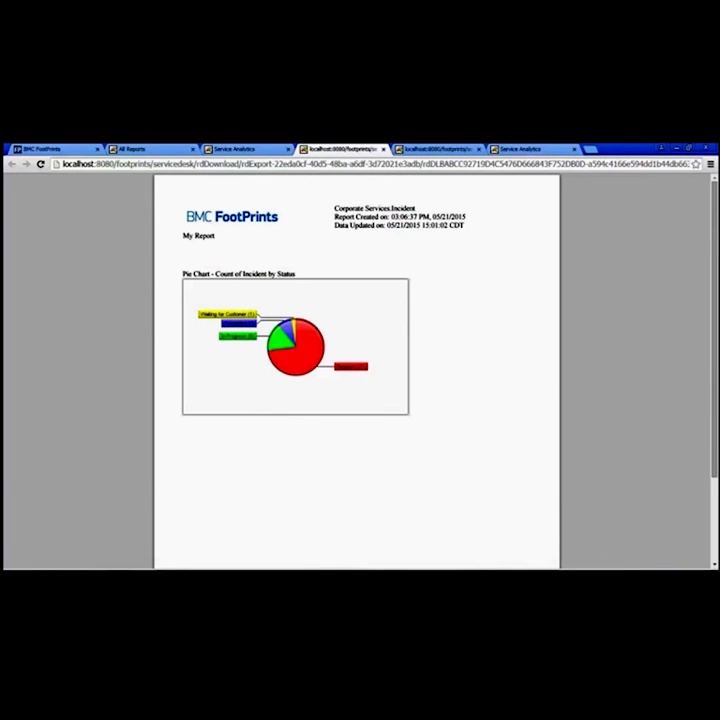
mouse_move(357, 501)
- Return to My Report's settings and review its available report actions, including Auto-Run
left_click(256, 149)
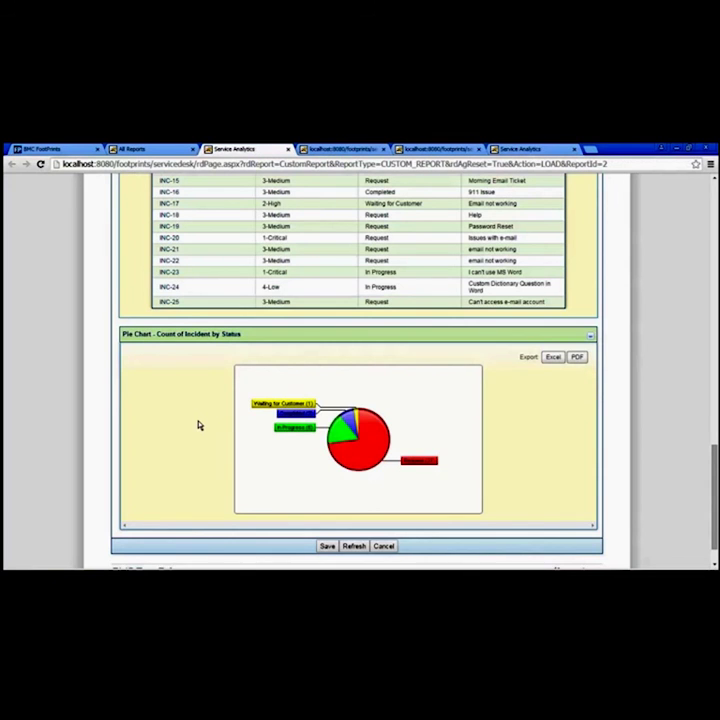
scroll(199, 425, "up", 1)
scroll(199, 425, "up", 8)
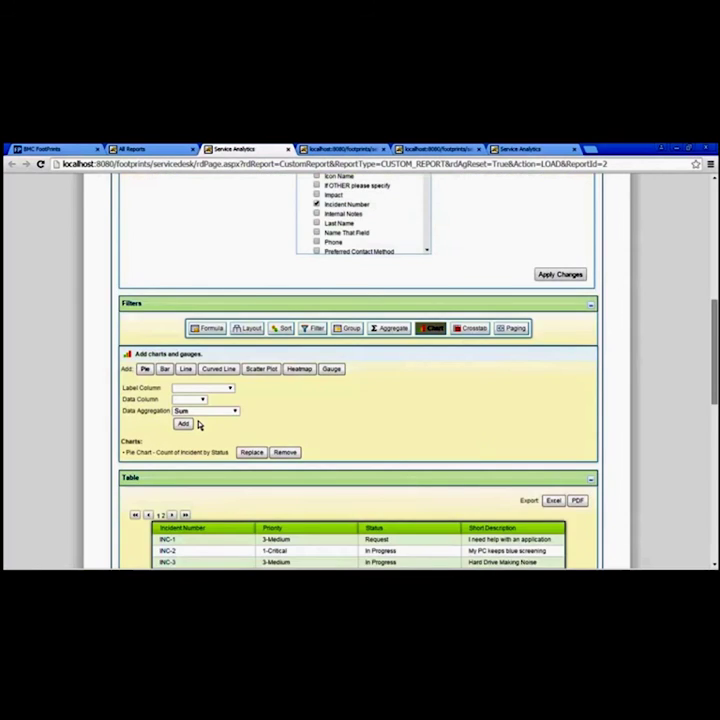
scroll(185, 207, "up", 6)
scroll(185, 207, "up", 1)
left_click(172, 220)
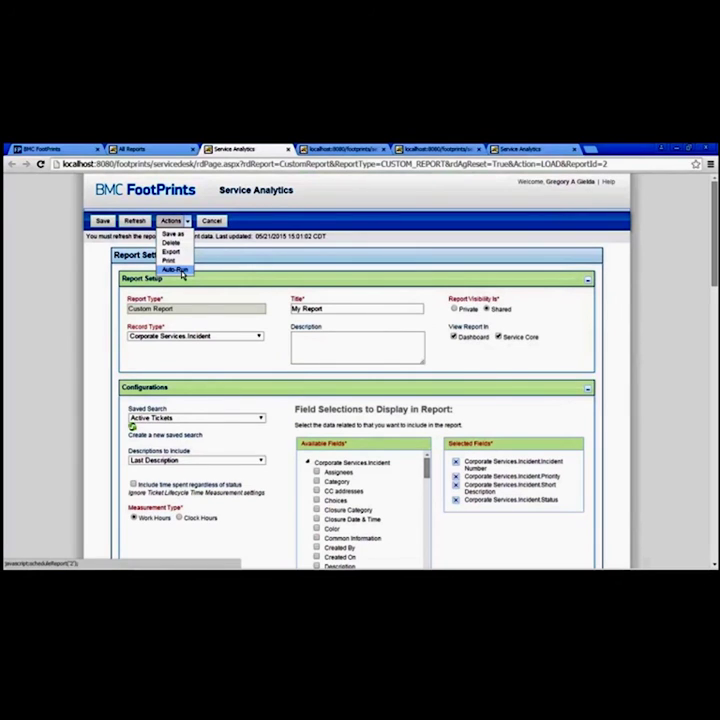
left_click(291, 265)
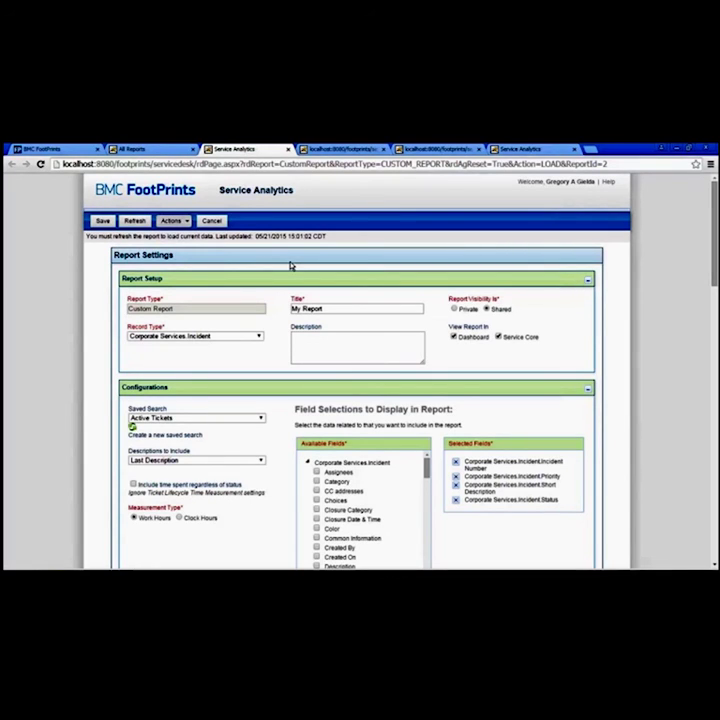
left_click(189, 224)
- Return to the FootPrints home page and open the All Tickets list
left_click(71, 150)
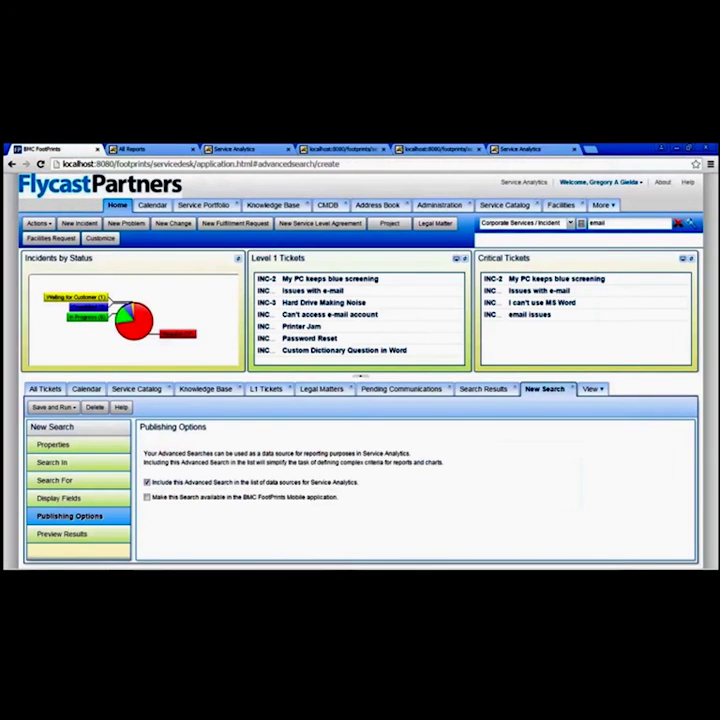
left_click(33, 390)
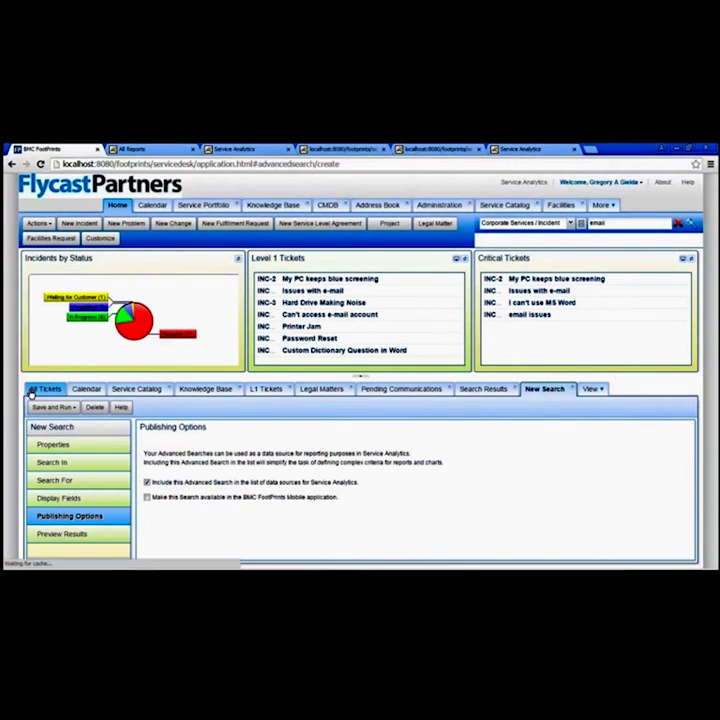